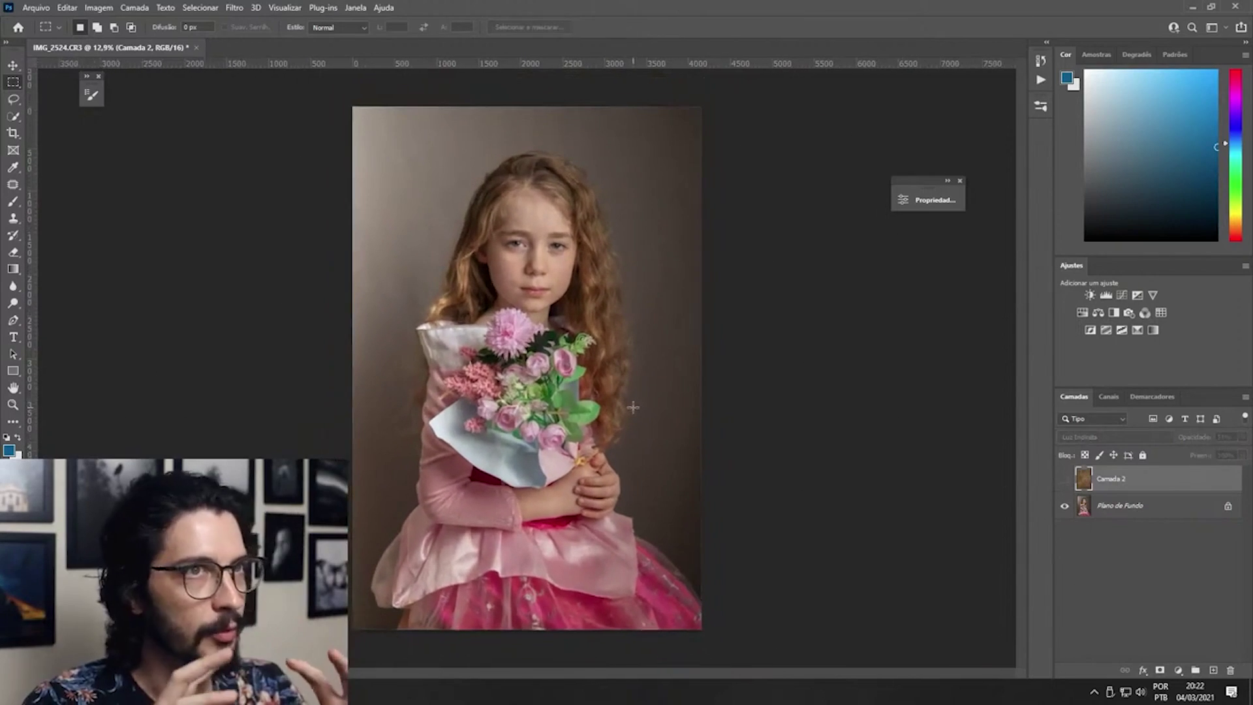
# Add a Curves adjustment layer with the top-right point pulled down to darken the portrait.
pyautogui.click(1122, 295)
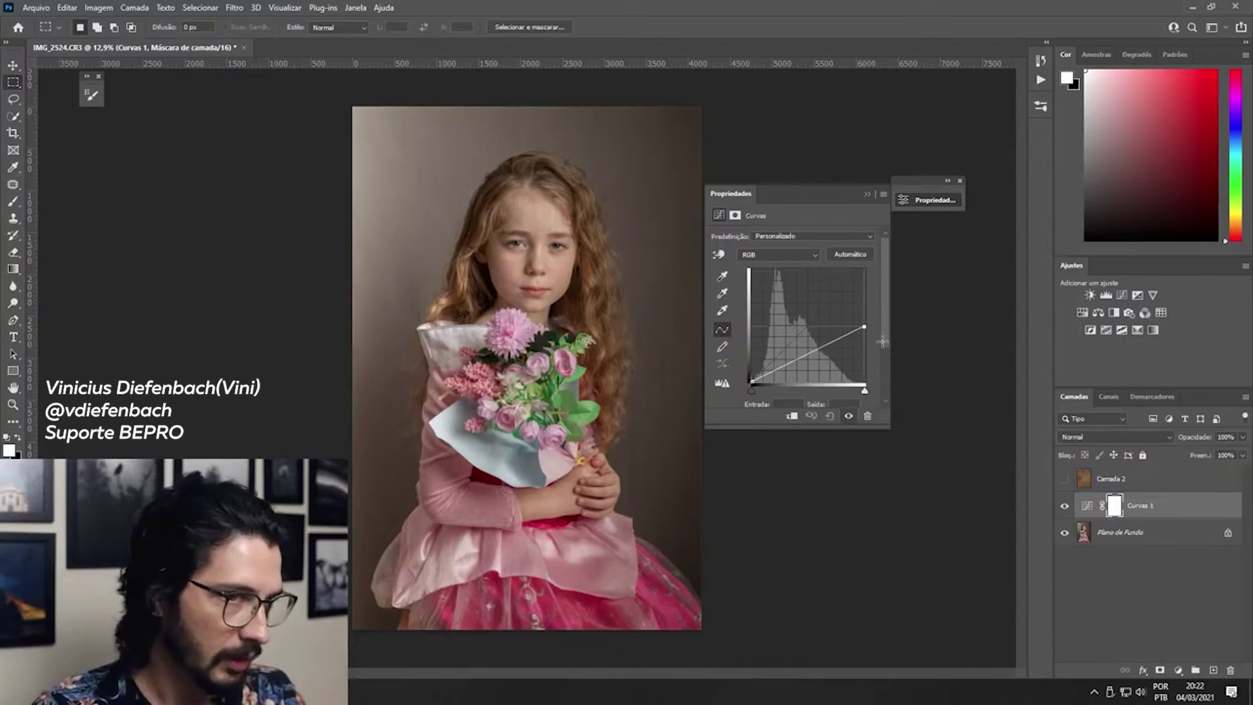
pyautogui.moveTo(865, 275)
pyautogui.mouseDown()
pyautogui.moveTo(883, 350)
pyautogui.moveTo(830, 357)
pyautogui.mouseUp()
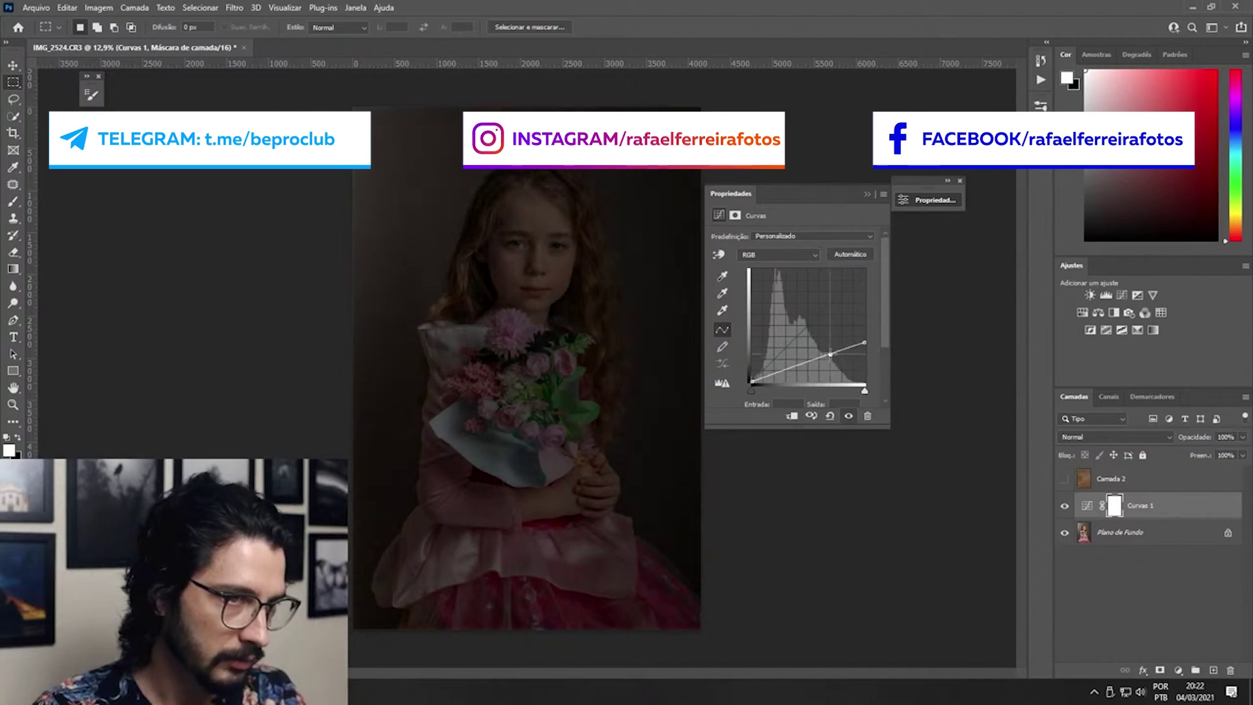
pyautogui.click(867, 195)
# With a soft black brush, paint the face and eyes back to brightness on the Curves 1 mask.
pyautogui.hotkey('ctrl', '-')
pyautogui.press('b')
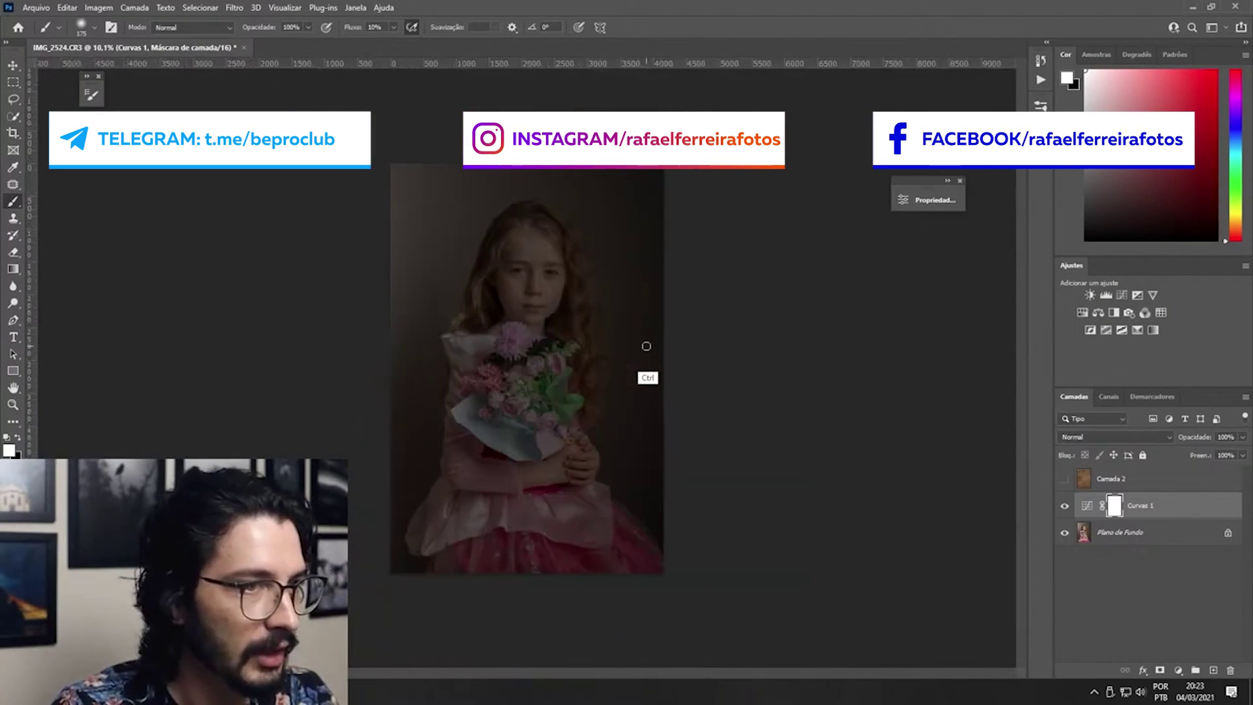
pyautogui.press(']')
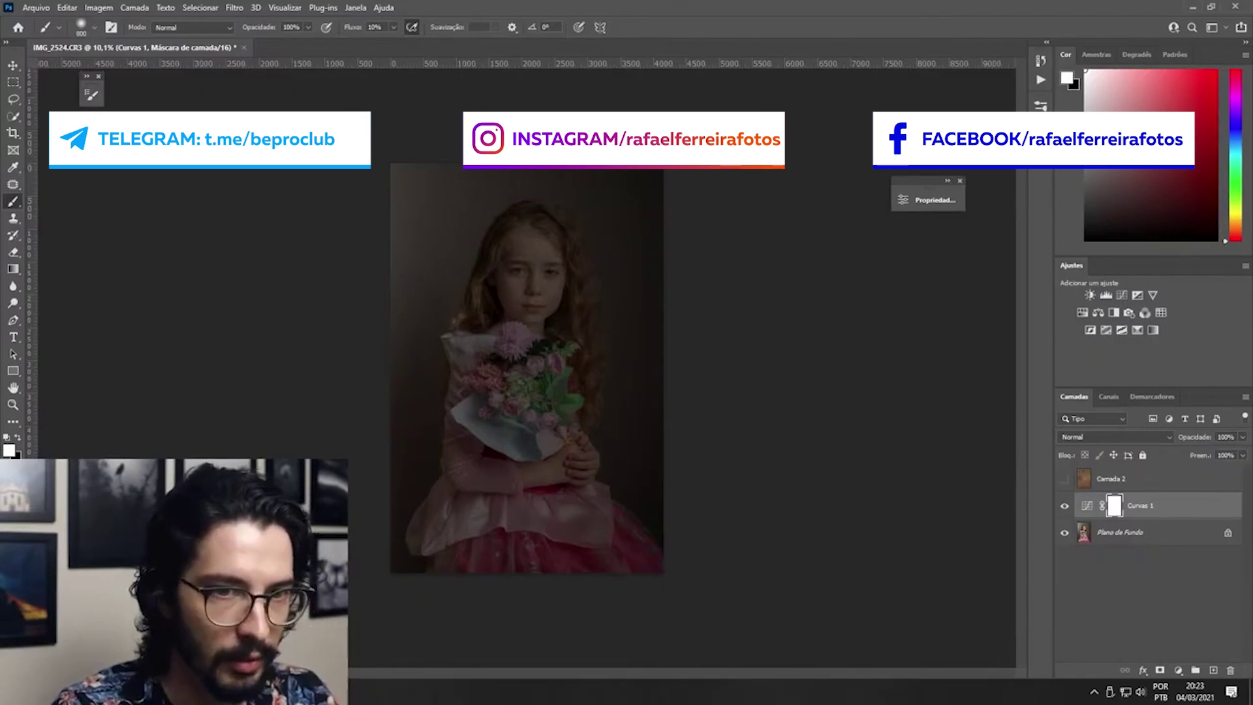
pyautogui.press('x')
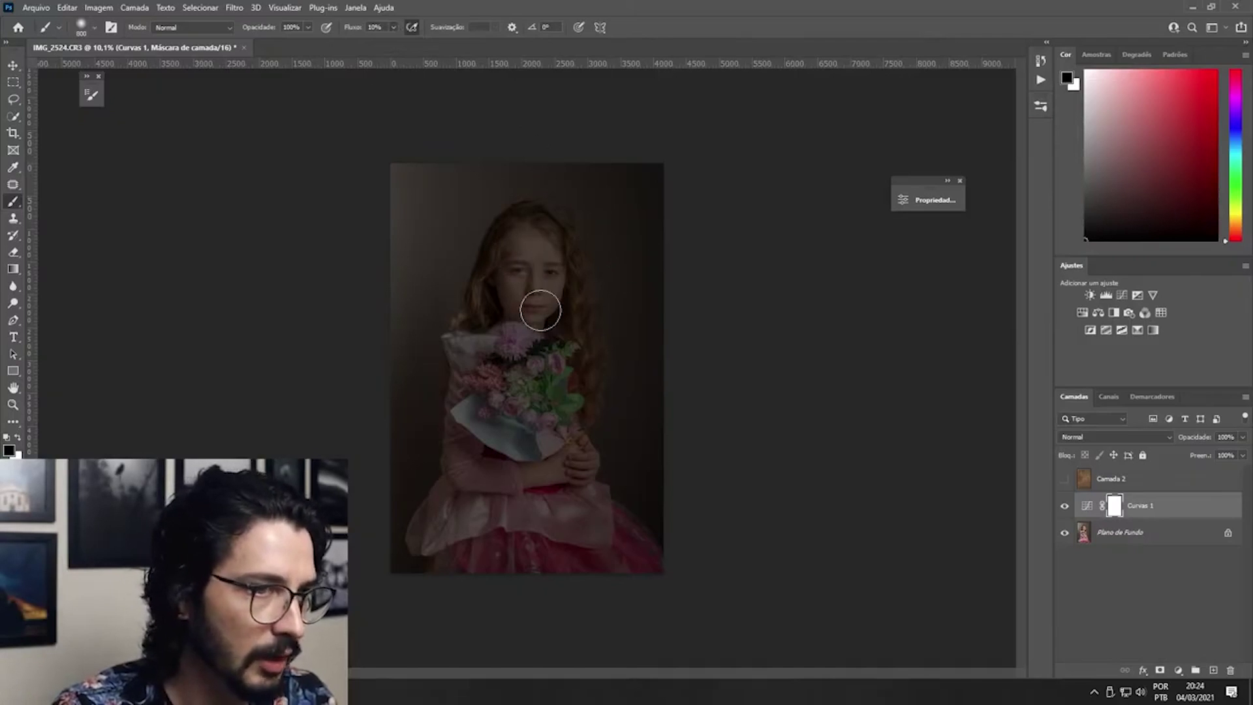
pyautogui.press(']')
pyautogui.press(']')
pyautogui.moveTo(531, 252); pyautogui.dragTo(506, 299)
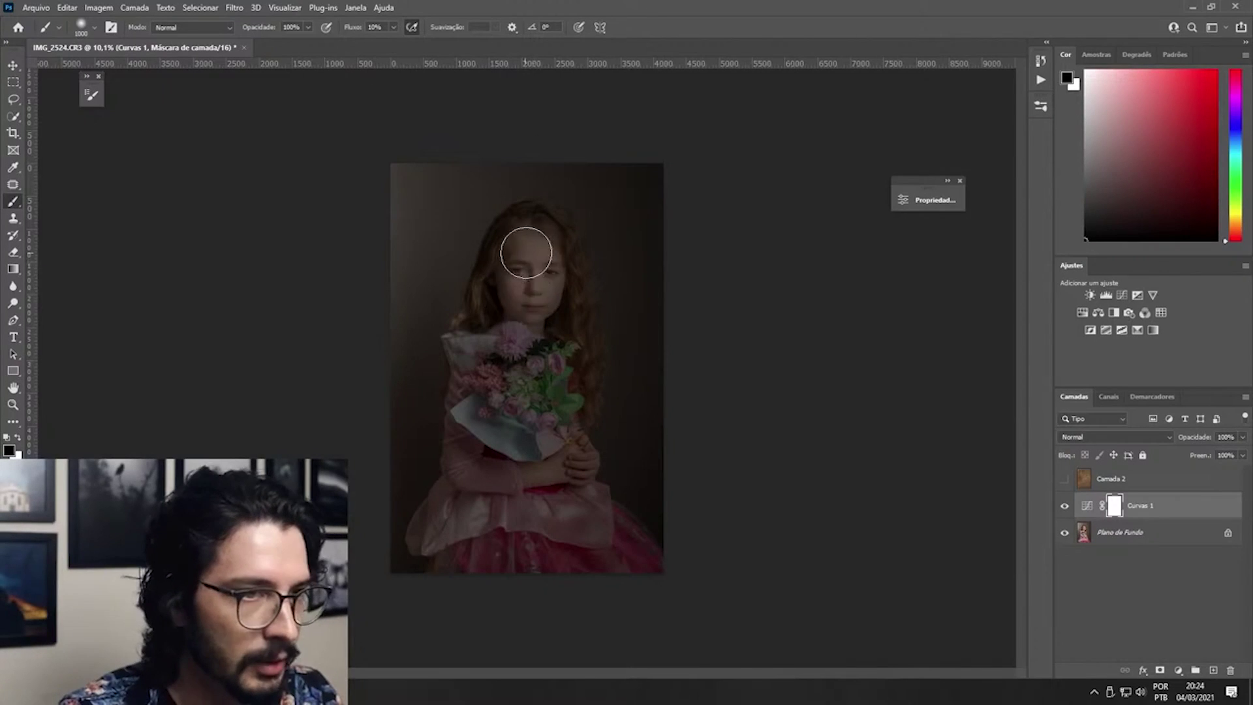
pyautogui.moveTo(528, 254)
pyautogui.mouseDown()
pyautogui.moveTo(566, 296)
pyautogui.moveTo(507, 314)
pyautogui.mouseUp()
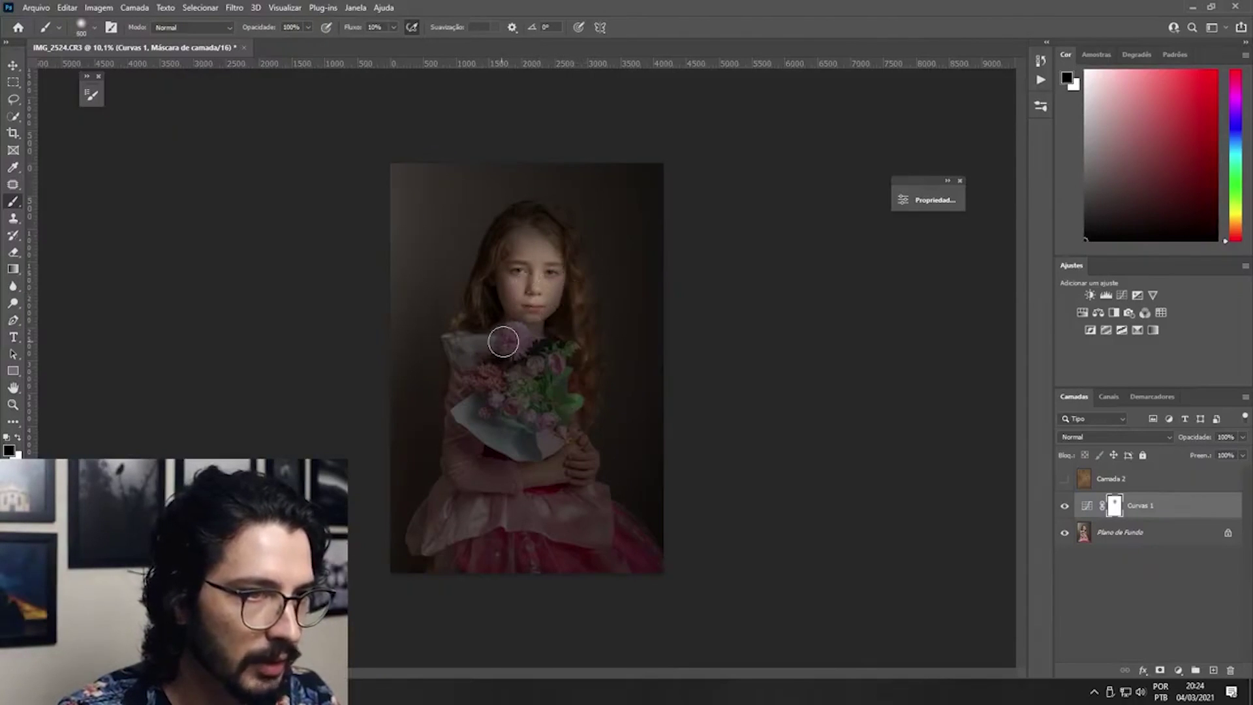
# Paint the pink flower, forehead, bouquet and top of the hair back to brightness.
pyautogui.press(']')
pyautogui.press(']')
pyautogui.moveTo(503, 341)
pyautogui.mouseDown()
pyautogui.moveTo(553, 404)
pyautogui.moveTo(487, 325)
pyautogui.mouseUp()
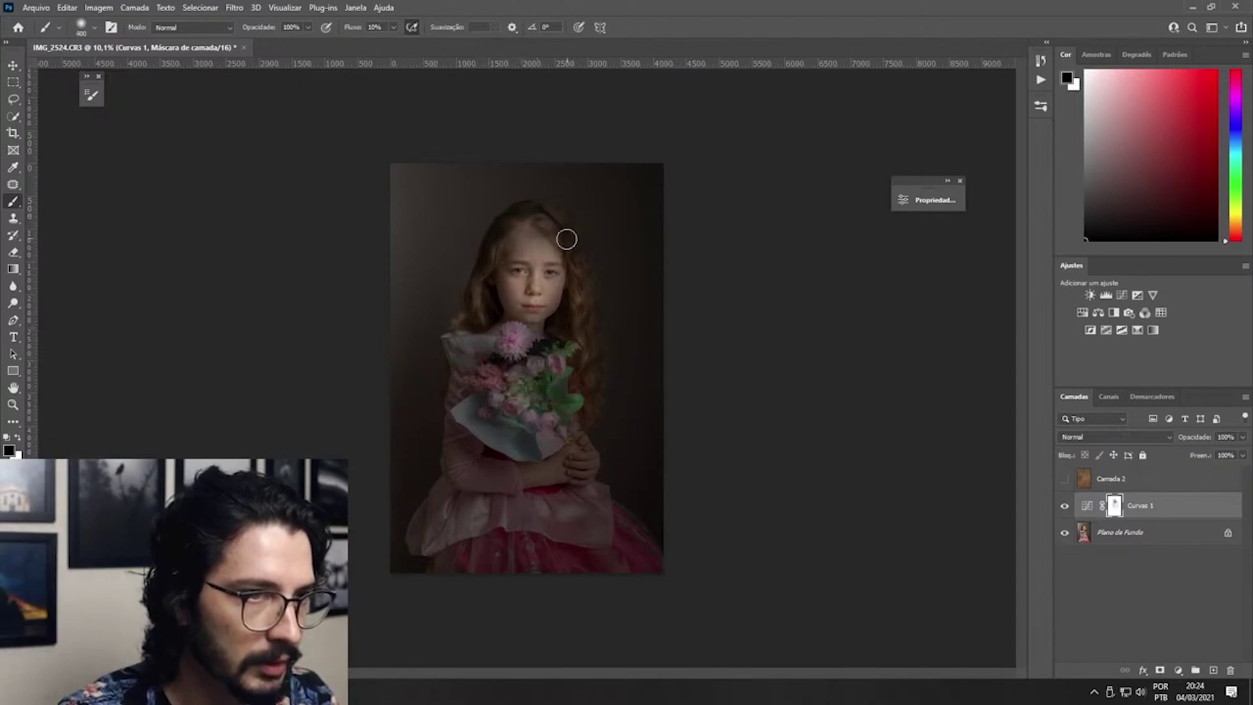
pyautogui.moveTo(526, 252); pyautogui.dragTo(527, 252)
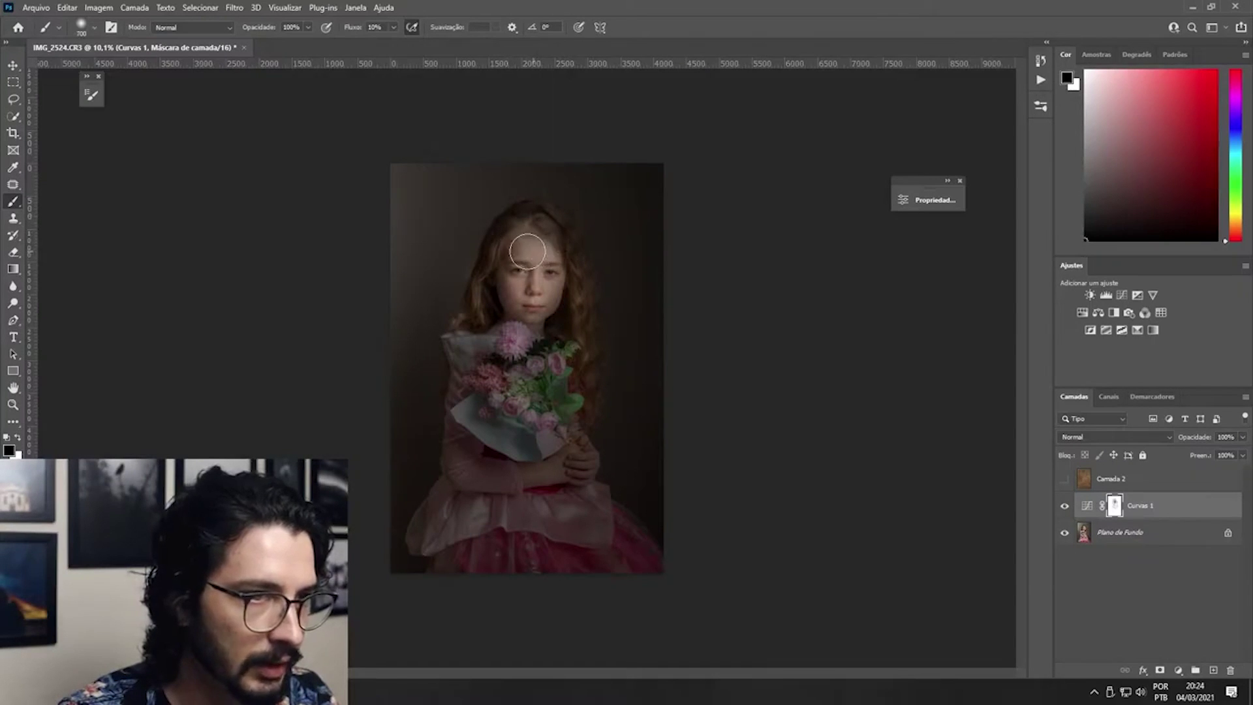
pyautogui.press('[')
pyautogui.press('[')
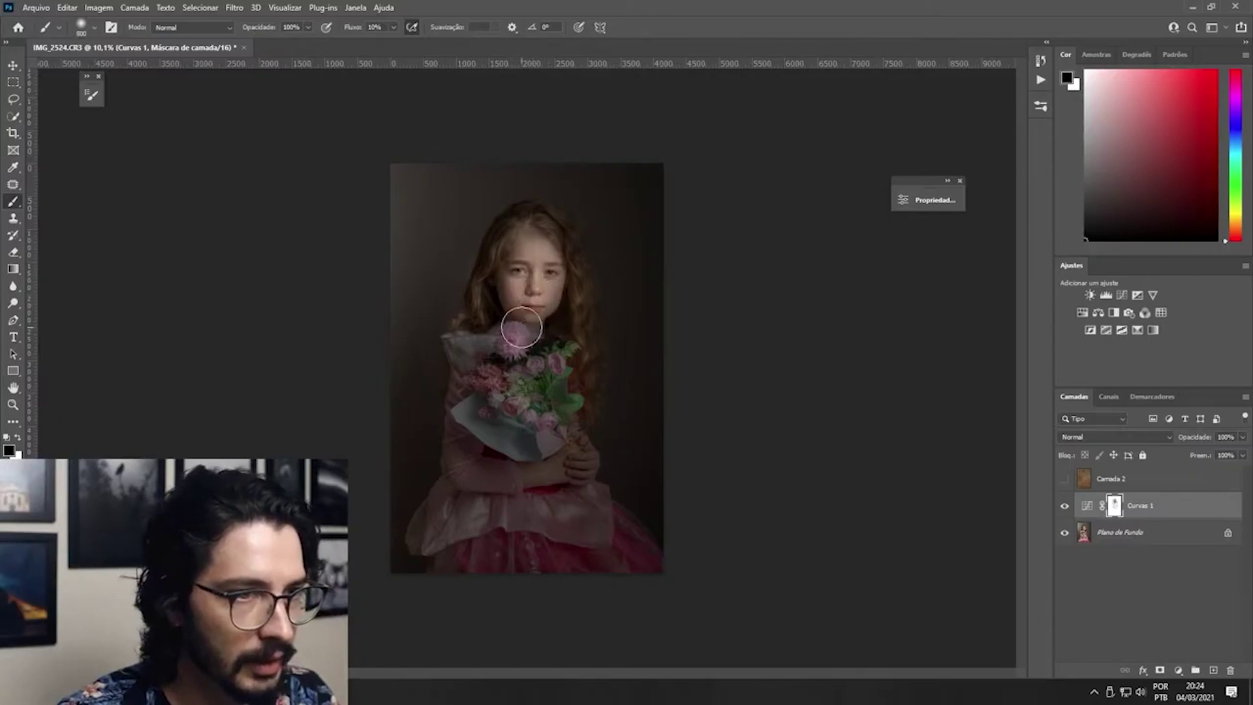
pyautogui.moveTo(522, 327)
pyautogui.mouseDown()
pyautogui.moveTo(545, 369)
pyautogui.moveTo(518, 406)
pyautogui.mouseUp()
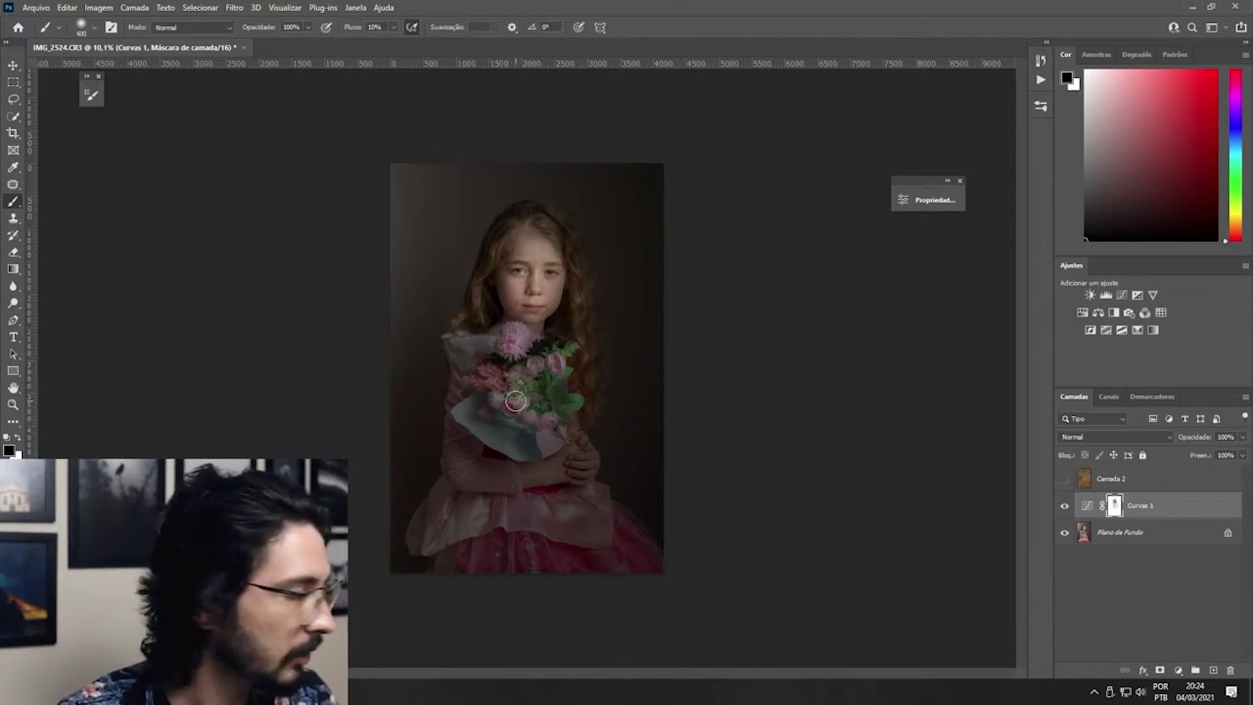
pyautogui.press(']')
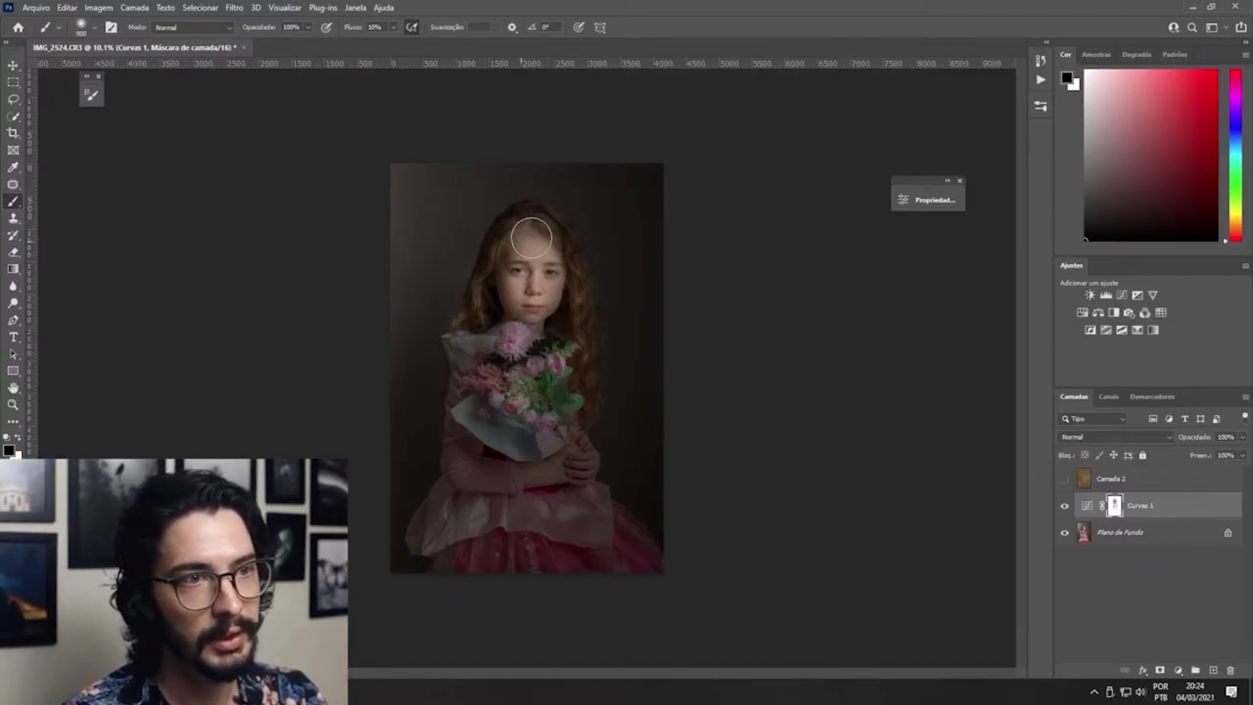
pyautogui.moveTo(535, 224); pyautogui.dragTo(552, 231)
pyautogui.press('[')
pyautogui.press('[')
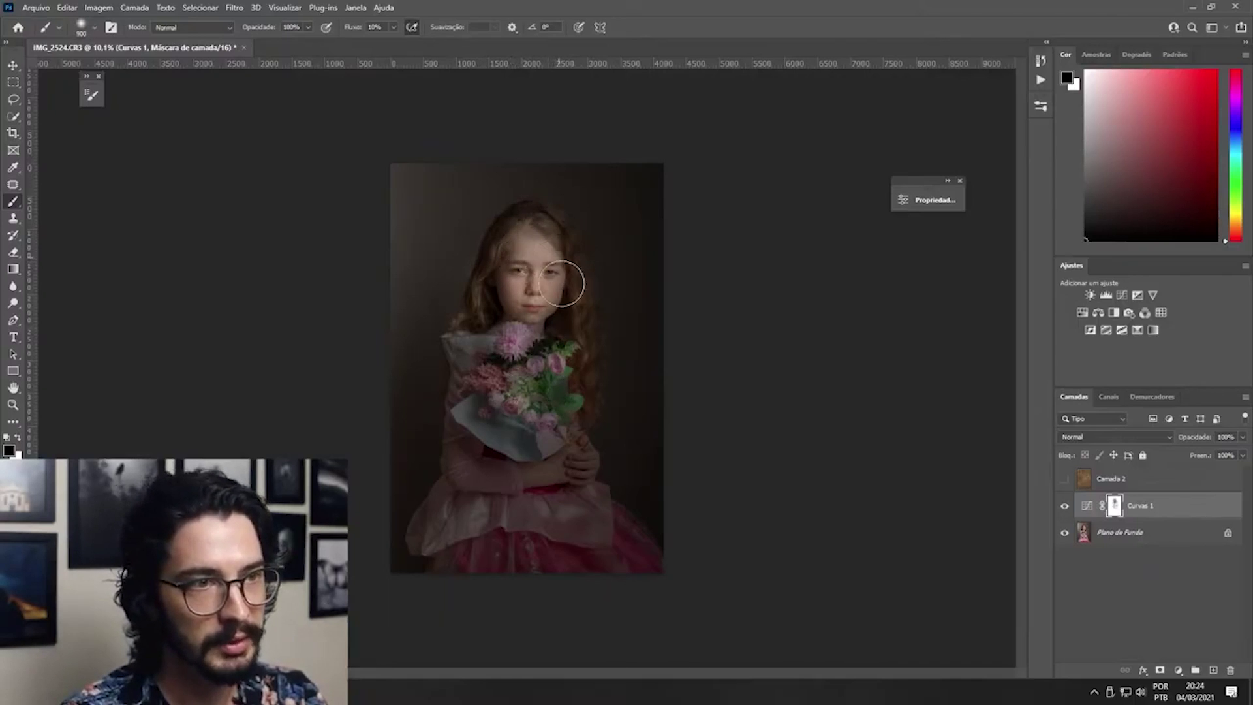
pyautogui.press('[')
pyautogui.press('[')
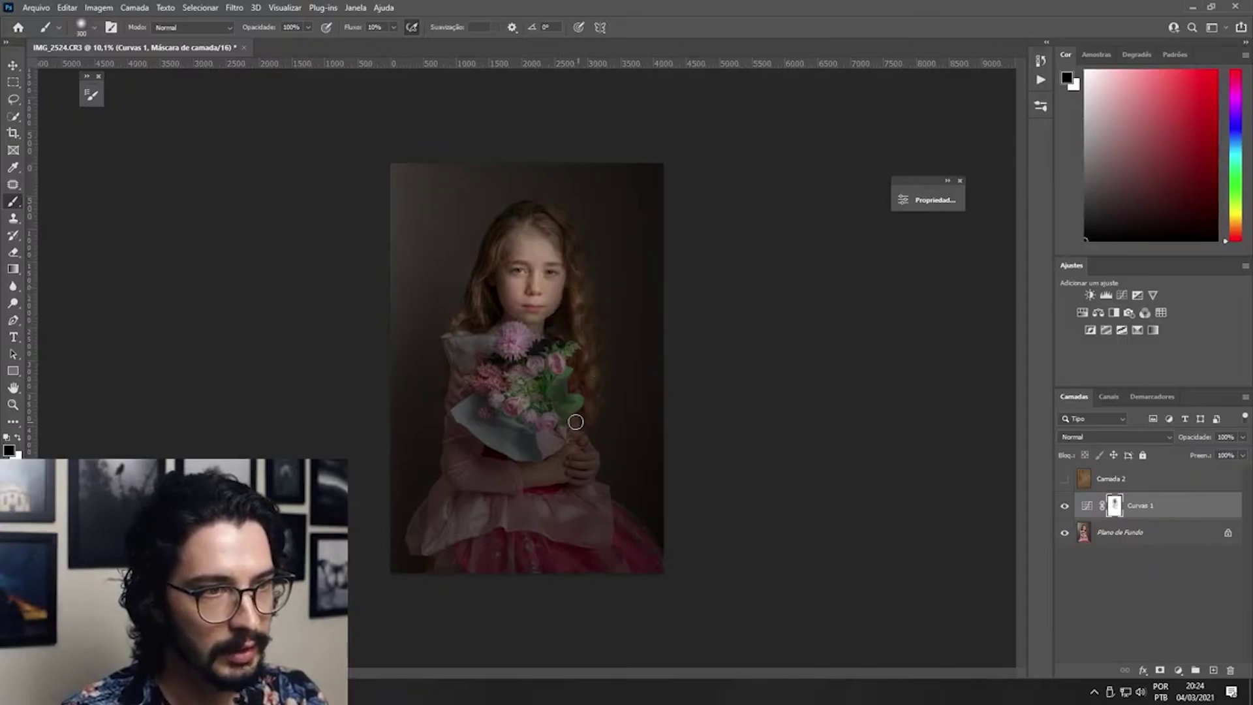
# Unmask the remaining bouquet flowers, its left edge, and the girl's arm and hands.
pyautogui.moveTo(519, 379); pyautogui.dragTo(543, 421)
pyautogui.press(']')
pyautogui.press(']')
pyautogui.moveTo(476, 373); pyautogui.dragTo(468, 427)
pyautogui.press('[')
pyautogui.press('[')
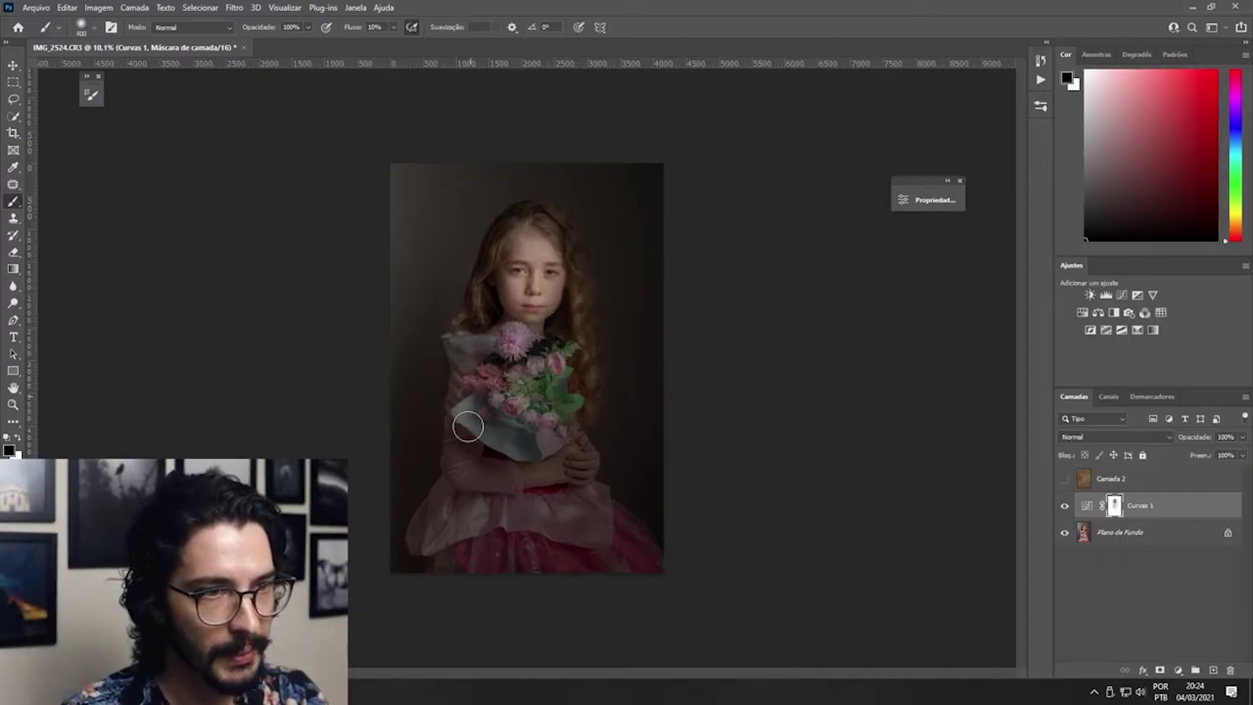
pyautogui.moveTo(465, 373)
pyautogui.mouseDown()
pyautogui.moveTo(464, 438)
pyautogui.moveTo(475, 349)
pyautogui.moveTo(502, 340)
pyautogui.mouseUp()
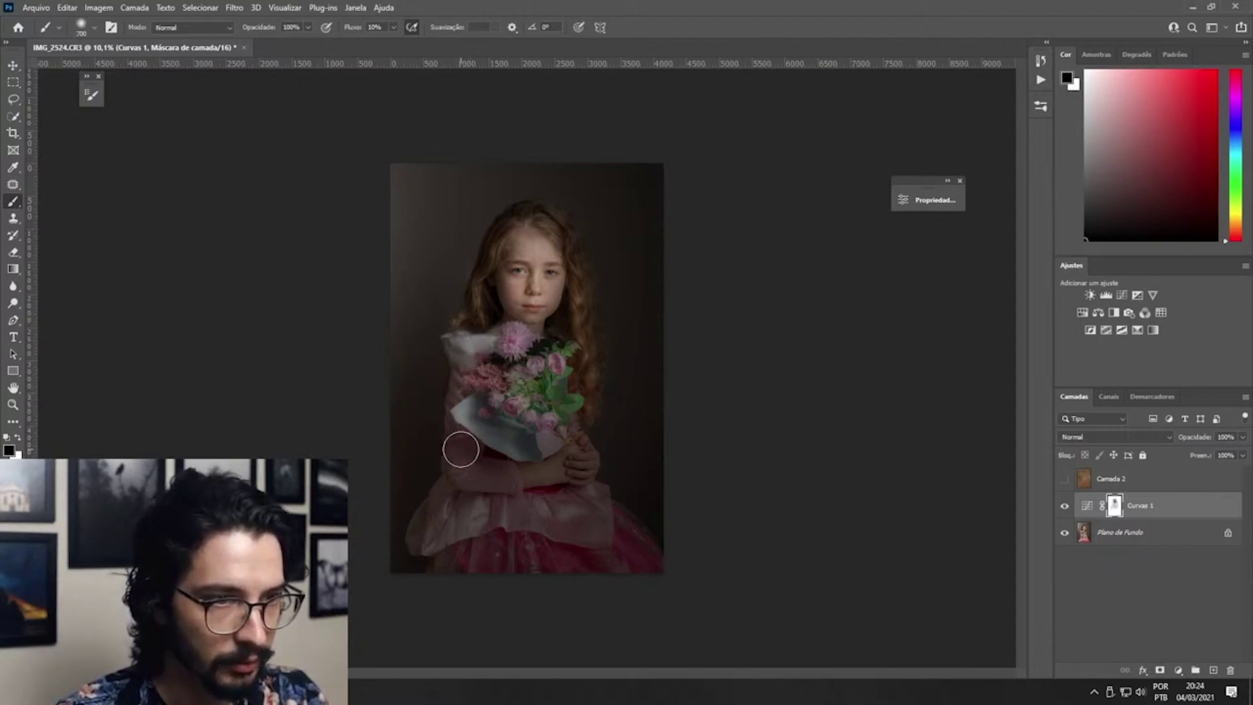
pyautogui.moveTo(461, 450)
pyautogui.mouseDown()
pyautogui.moveTo(529, 475)
pyautogui.moveTo(578, 466)
pyautogui.mouseUp()
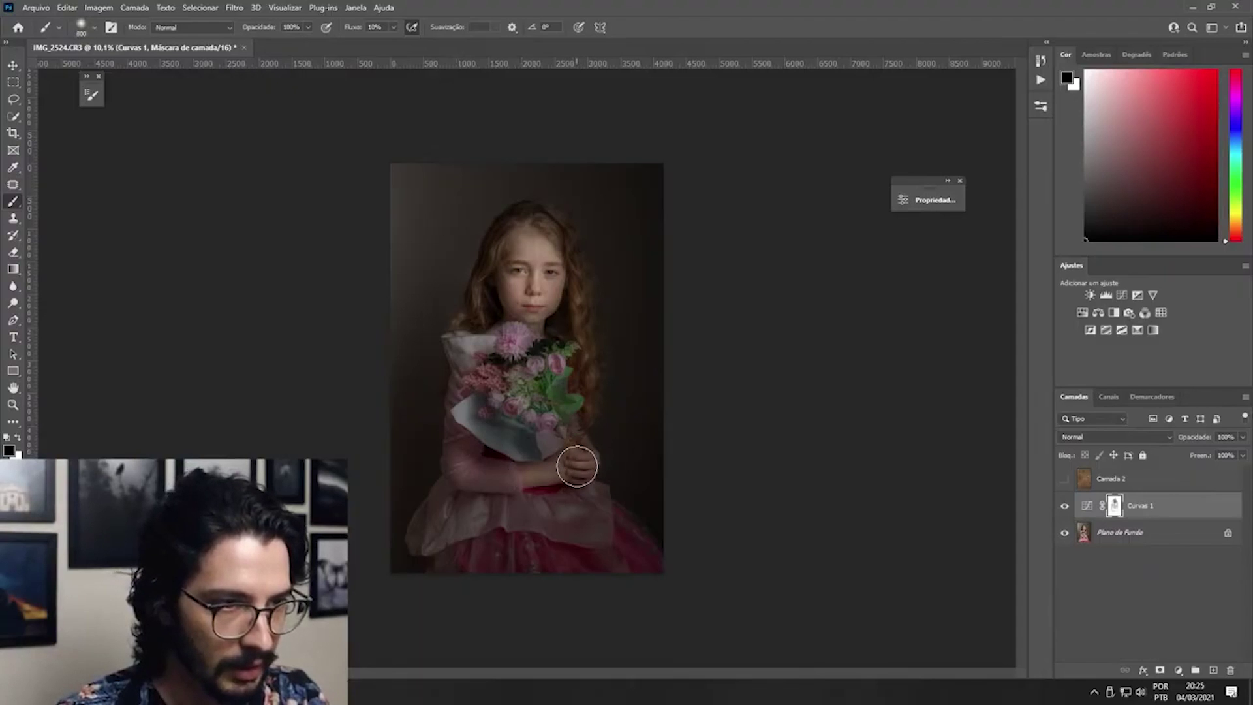
# Zoom in and paint black over the girl's fingers, redoing the lower-finger stroke twice.
pyautogui.scroll(5, 573, 503)
pyautogui.scroll(3, 744, 448)
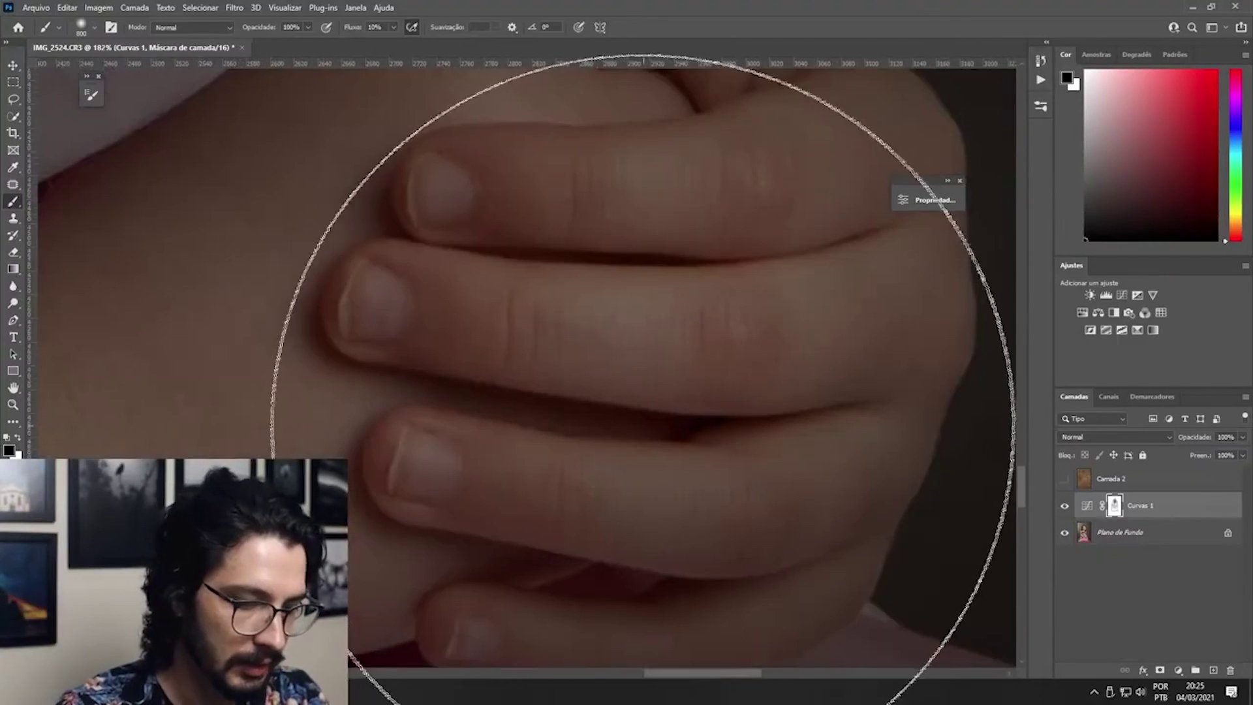
pyautogui.press('[')
pyautogui.press('[')
pyautogui.press('[')
pyautogui.press('[')
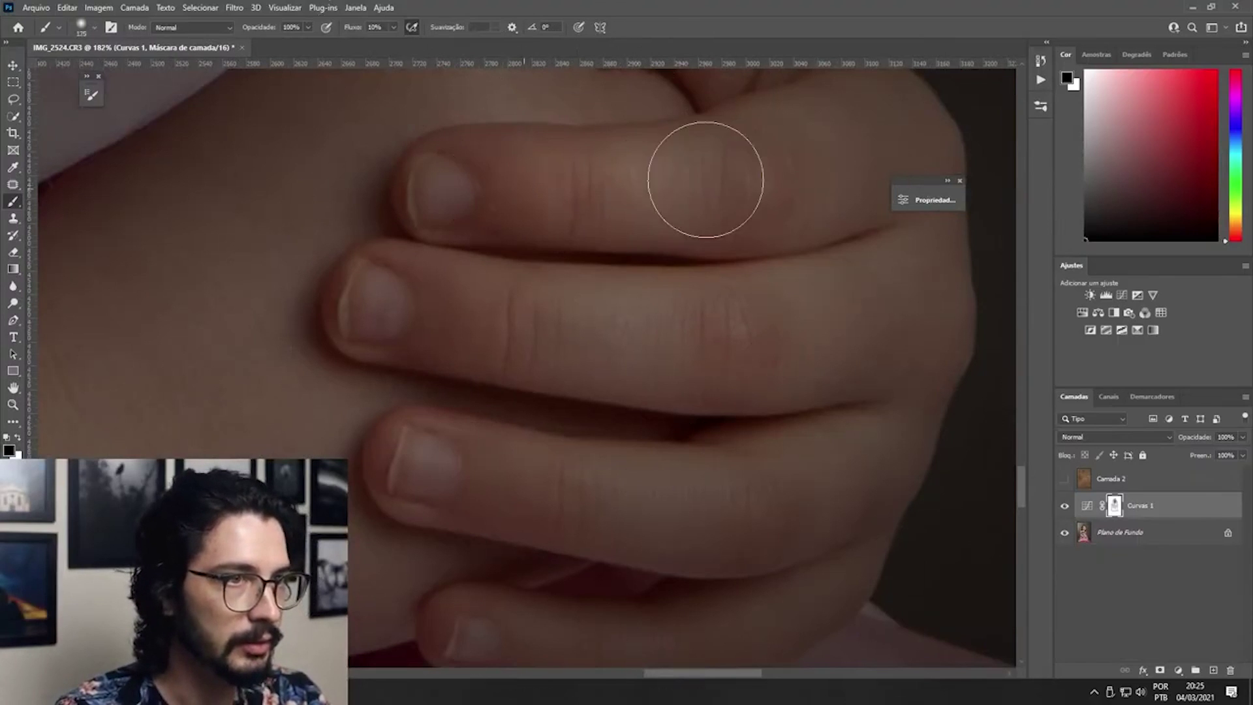
pyautogui.moveTo(593, 322); pyautogui.dragTo(916, 319)
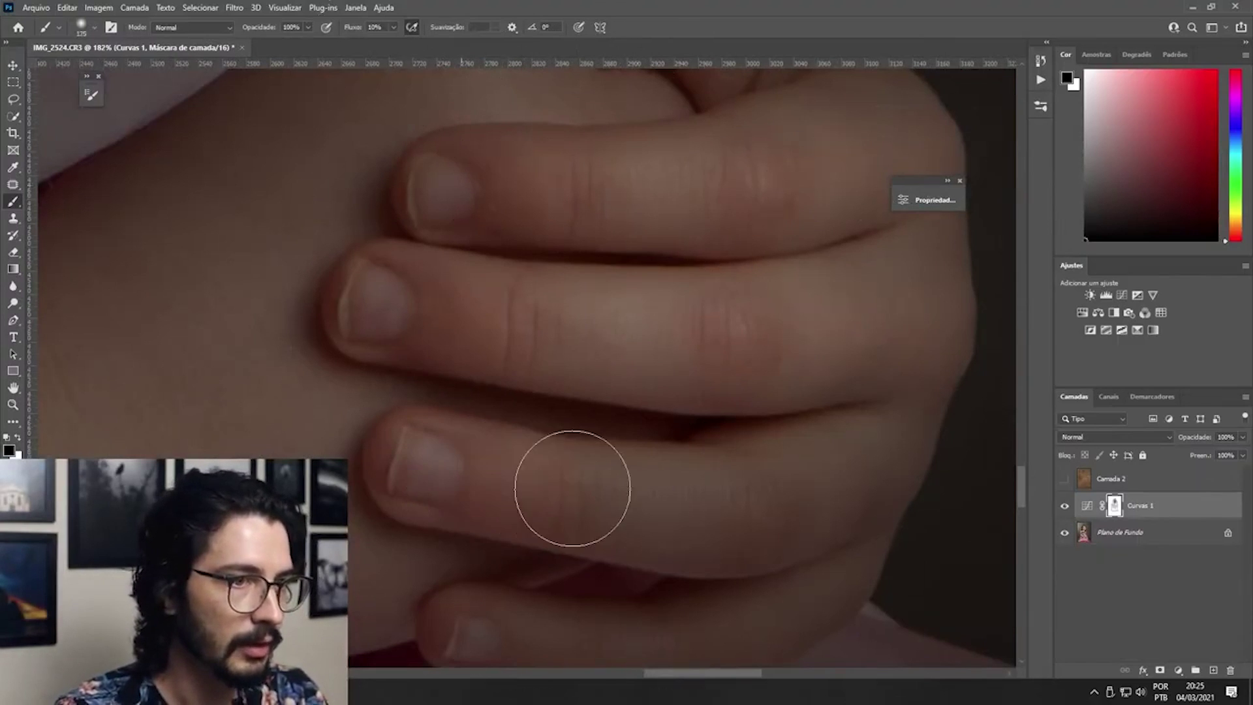
pyautogui.moveTo(570, 489); pyautogui.dragTo(933, 476)
pyautogui.moveTo(588, 516); pyautogui.dragTo(577, 308)
pyautogui.press('[')
pyautogui.press('[')
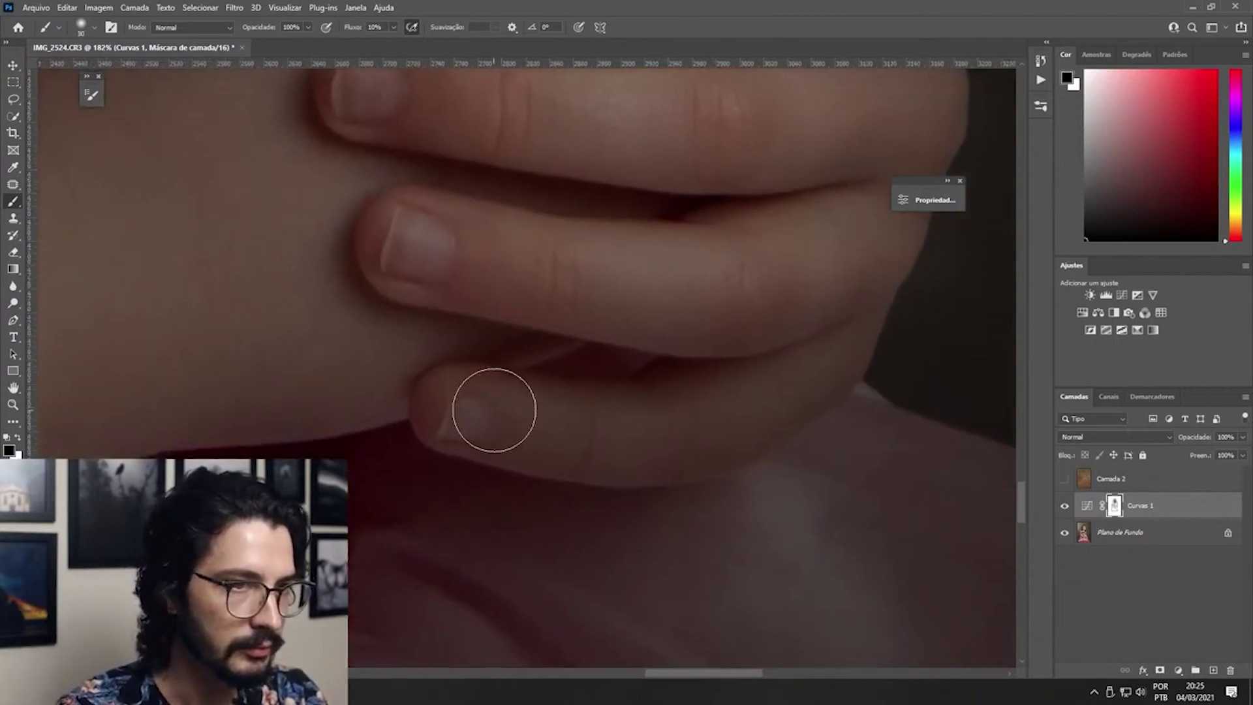
pyautogui.moveTo(493, 409); pyautogui.dragTo(805, 415)
pyautogui.hotkey('ctrl', 'z')
pyautogui.press('[')
pyautogui.moveTo(470, 430); pyautogui.dragTo(887, 390)
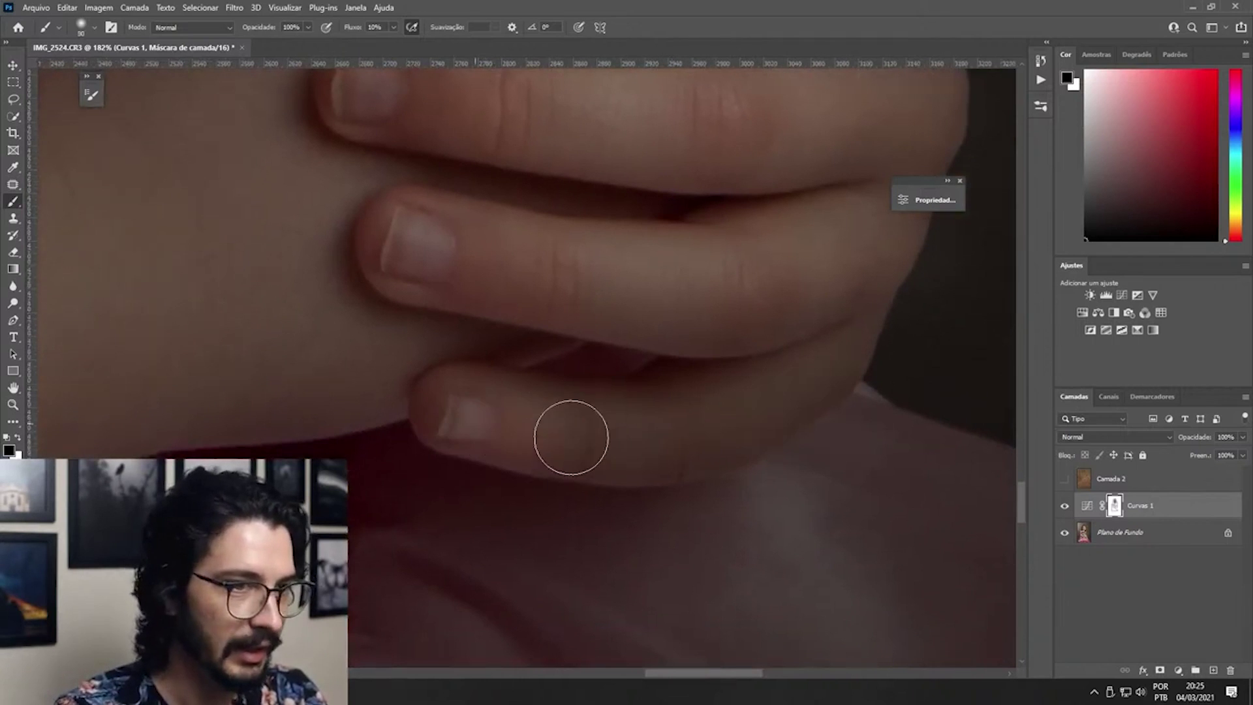
pyautogui.hotkey('ctrl', 'z')
pyautogui.moveTo(481, 411); pyautogui.dragTo(761, 414)
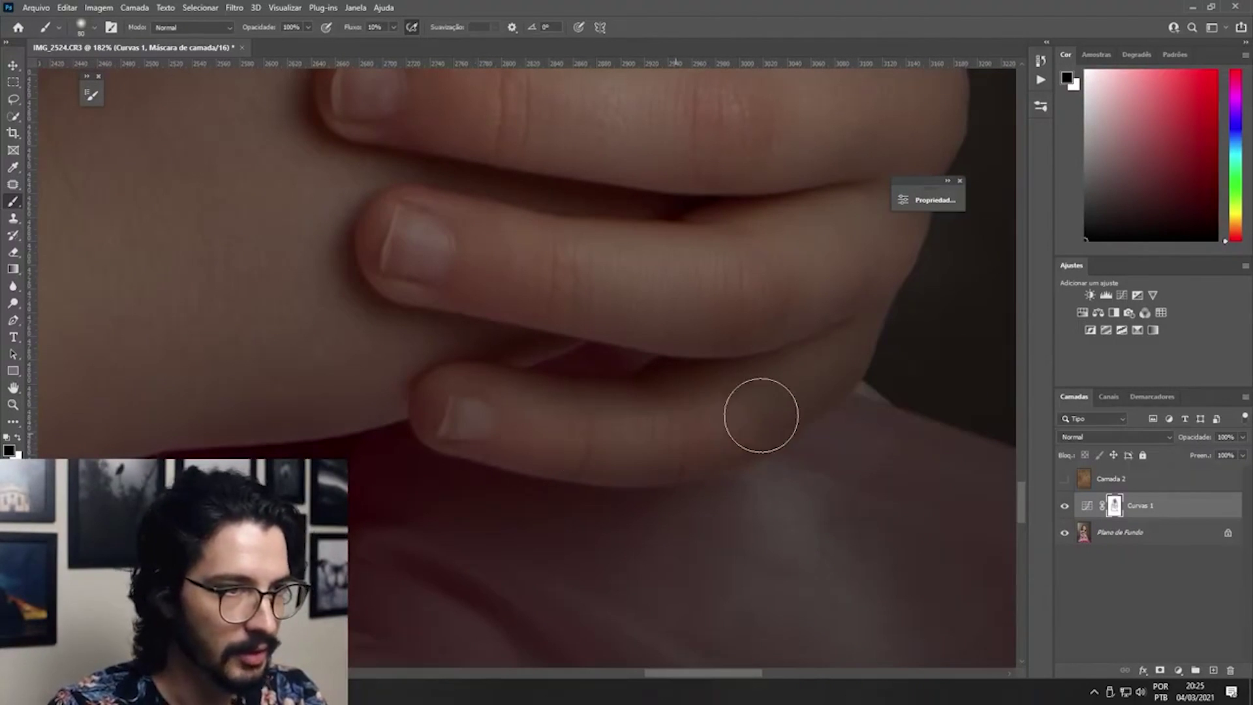
# Zoom out and paint the lower-right of the dress, resizing the brush for the bouquet.
pyautogui.moveTo(836, 324)
pyautogui.mouseDown()
pyautogui.moveTo(596, 383)
pyautogui.moveTo(632, 383)
pyautogui.mouseUp()
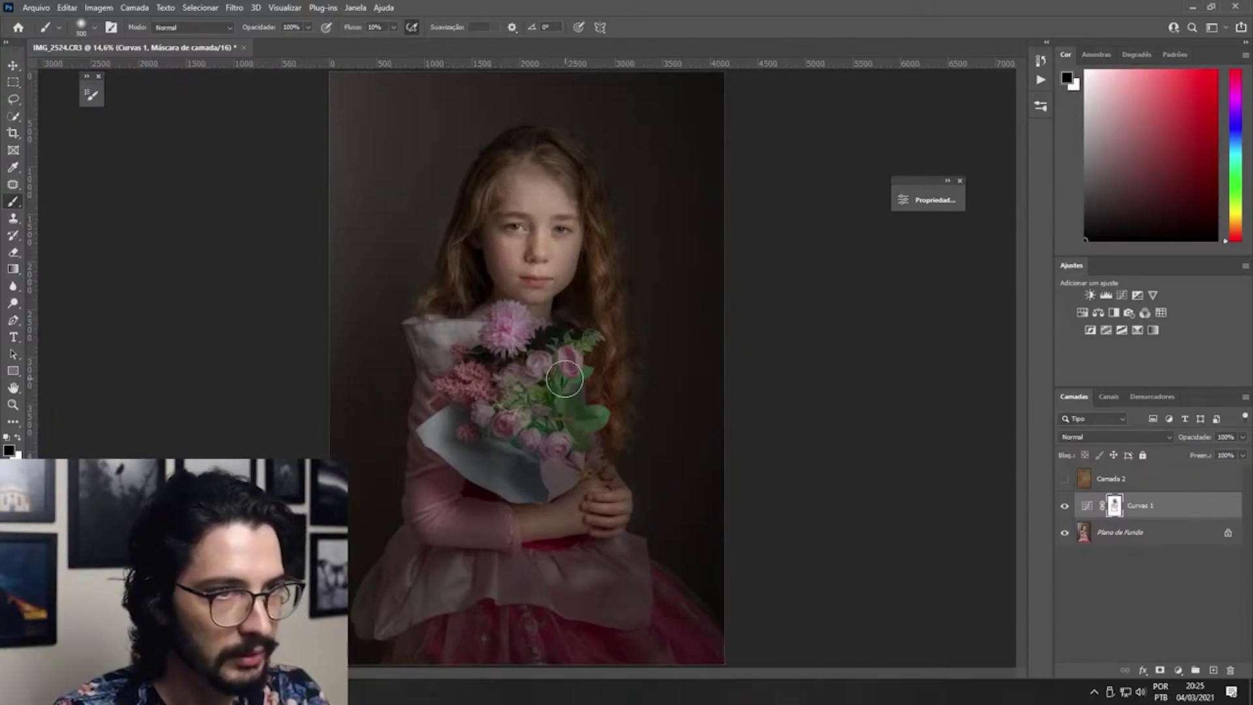
pyautogui.press(']')
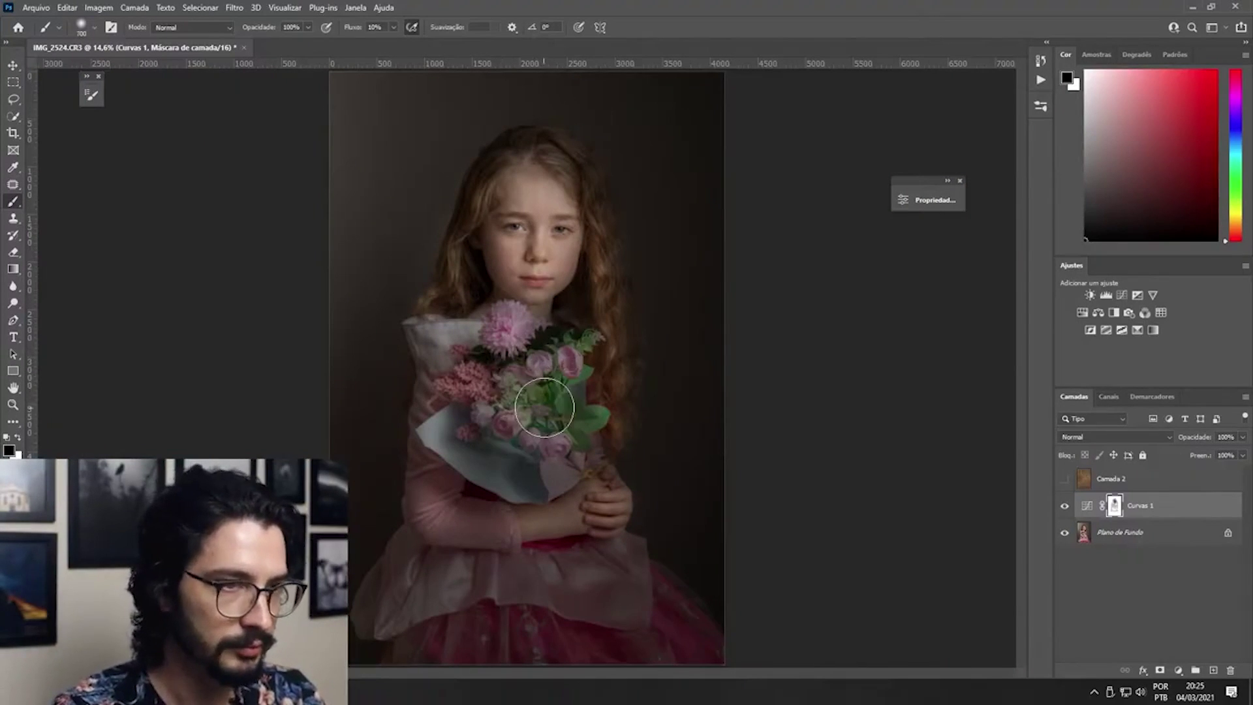
pyautogui.press(']')
pyautogui.press(']')
pyautogui.press(']')
pyautogui.press(']')
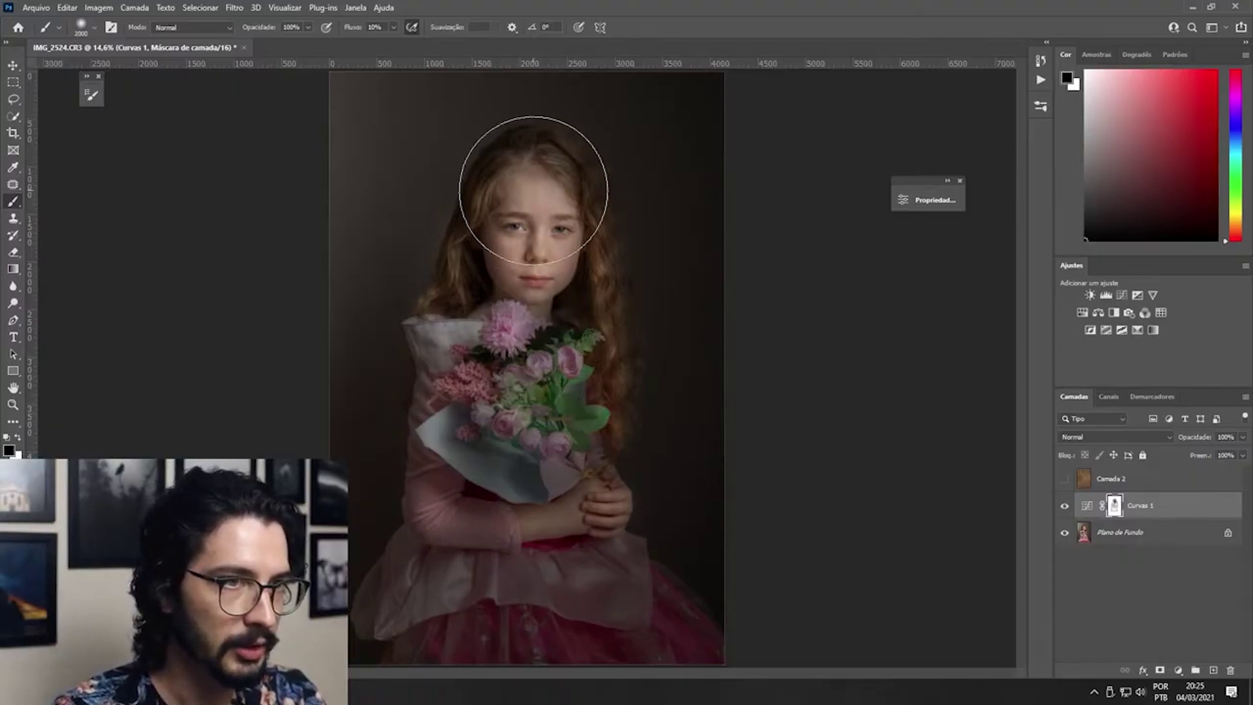
pyautogui.press(']')
pyautogui.press(']')
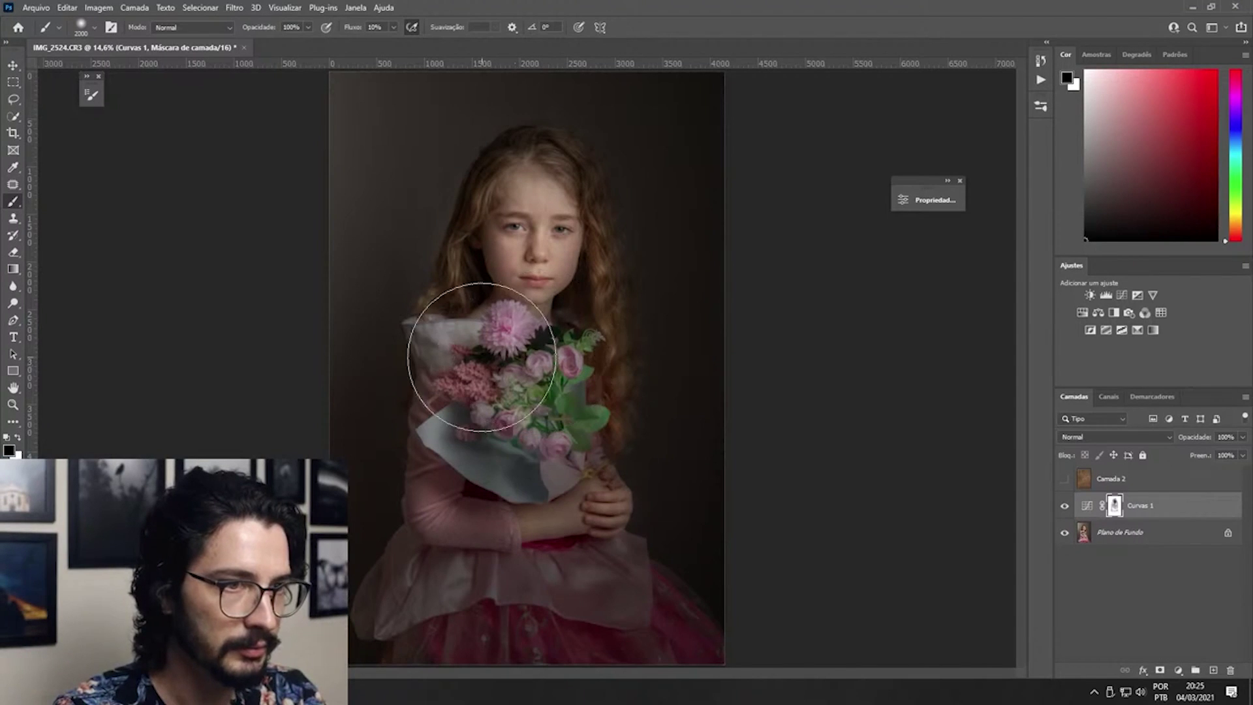
pyautogui.press('[')
pyautogui.press('[')
pyautogui.press('[')
pyautogui.moveTo(544, 394)
pyautogui.mouseDown()
pyautogui.moveTo(516, 394)
pyautogui.moveTo(558, 371)
pyautogui.mouseUp()
pyautogui.press('[')
pyautogui.press('[')
pyautogui.press('[')
pyautogui.moveTo(465, 504)
pyautogui.mouseDown()
pyautogui.moveTo(596, 534)
pyautogui.moveTo(510, 531)
pyautogui.mouseUp()
pyautogui.press('[')
pyautogui.press('[')
pyautogui.press('[')
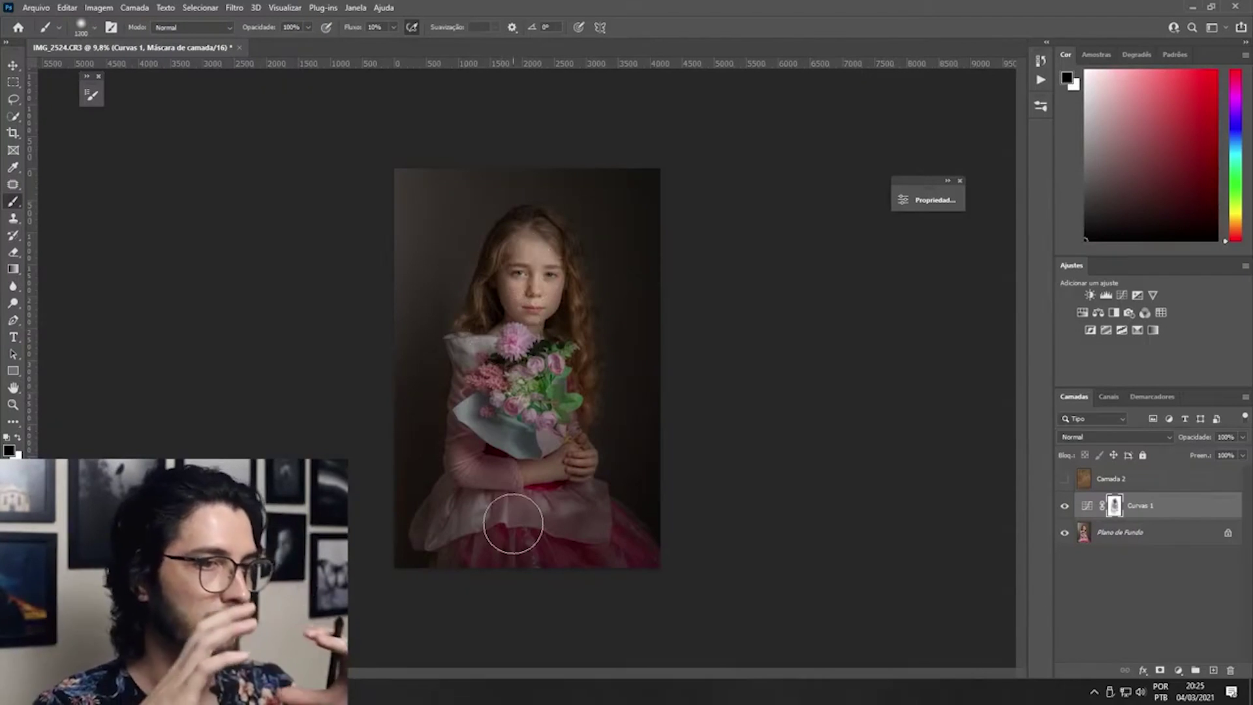
pyautogui.press('[')
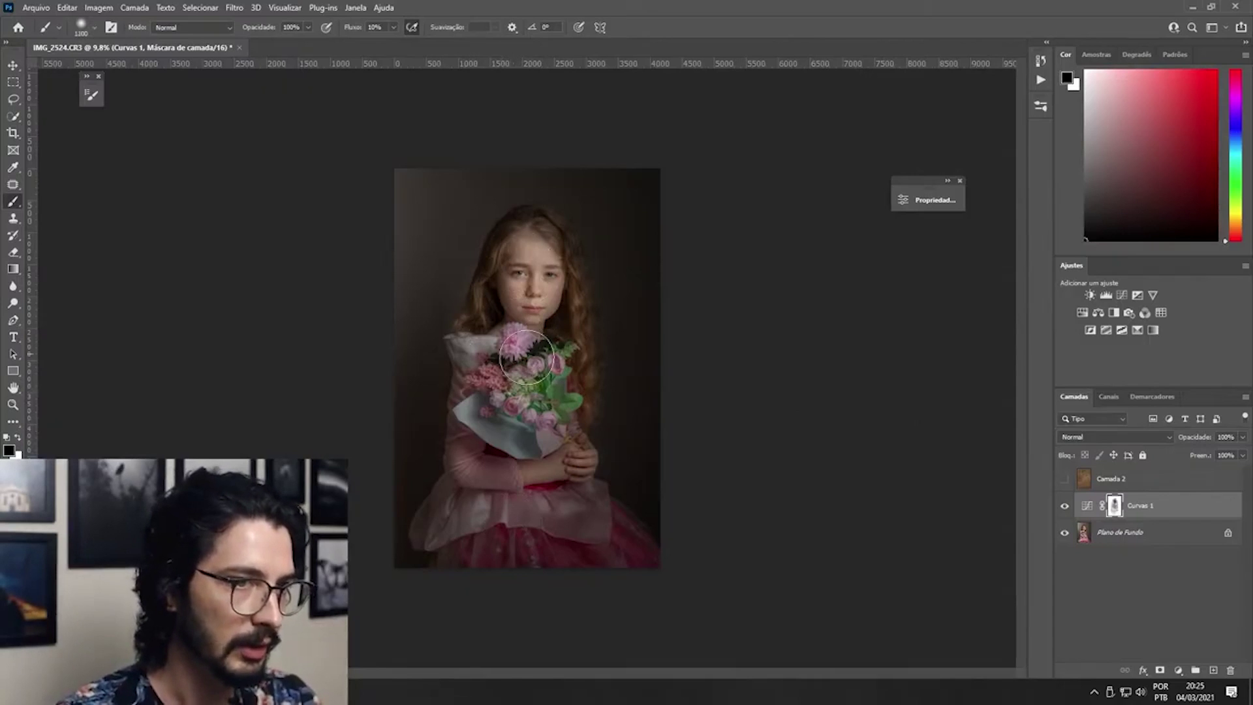
pyautogui.press('[')
pyautogui.press('[')
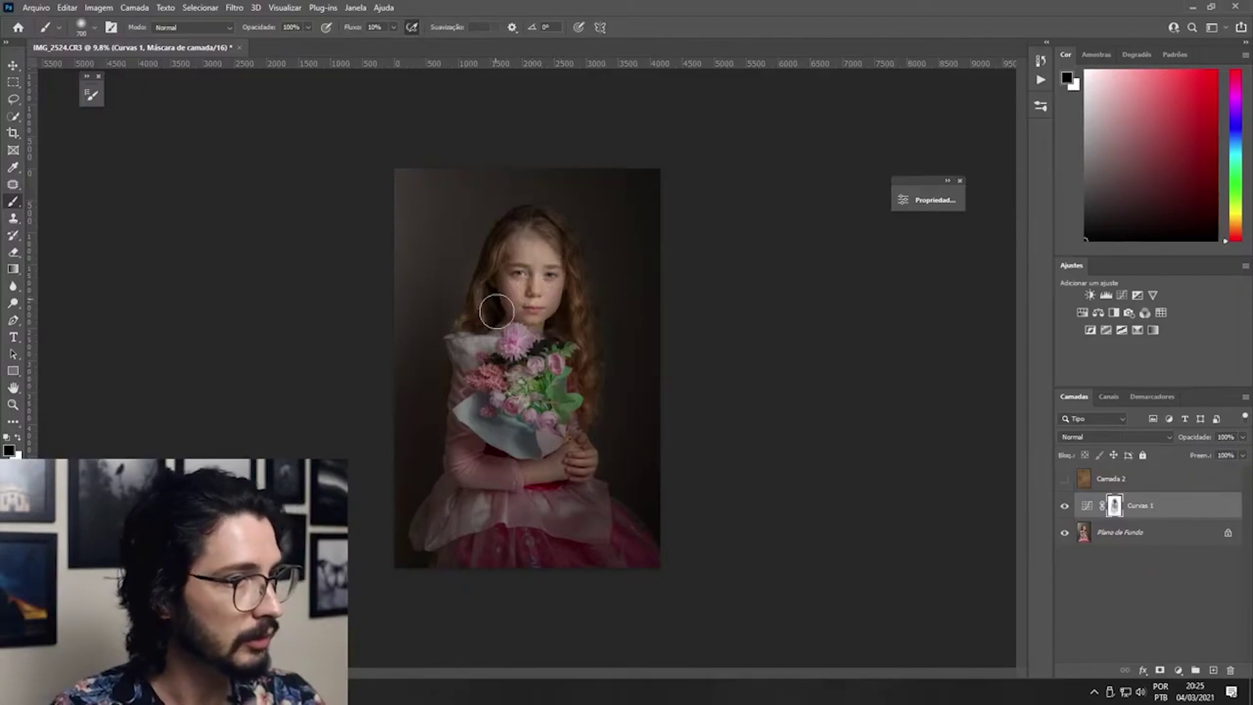
pyautogui.press('[')
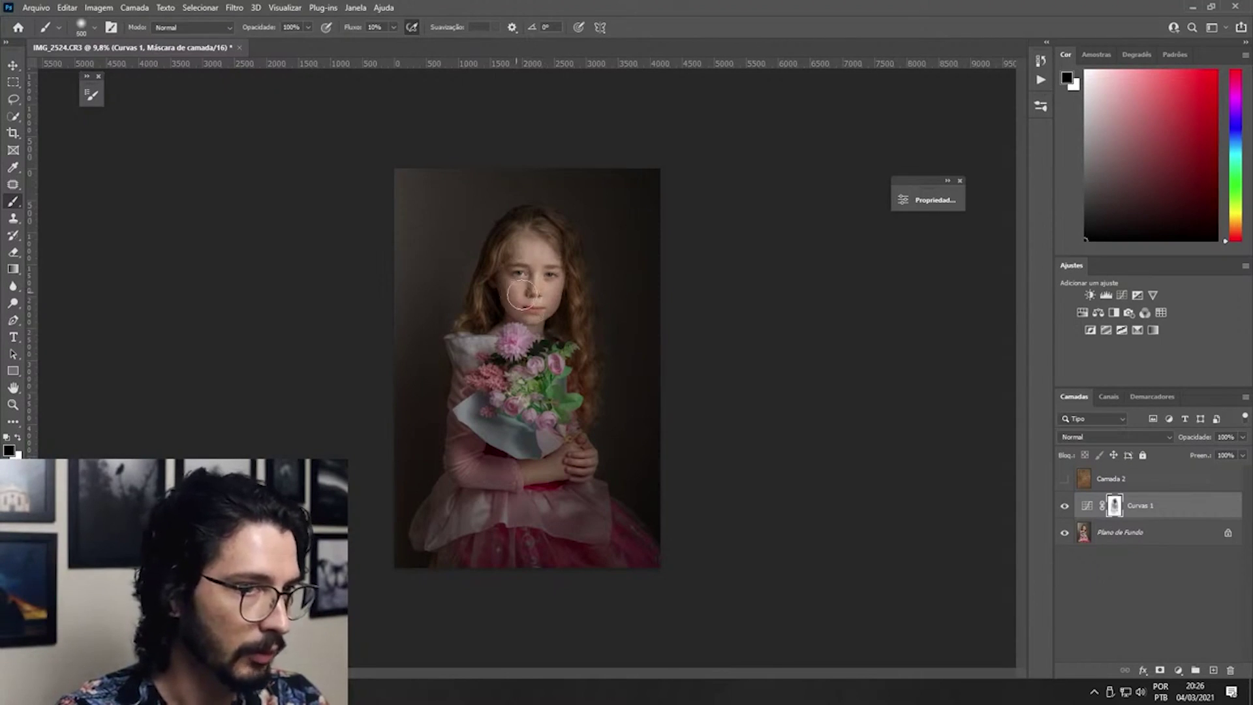
pyautogui.press(']')
pyautogui.press(']')
pyautogui.press(']')
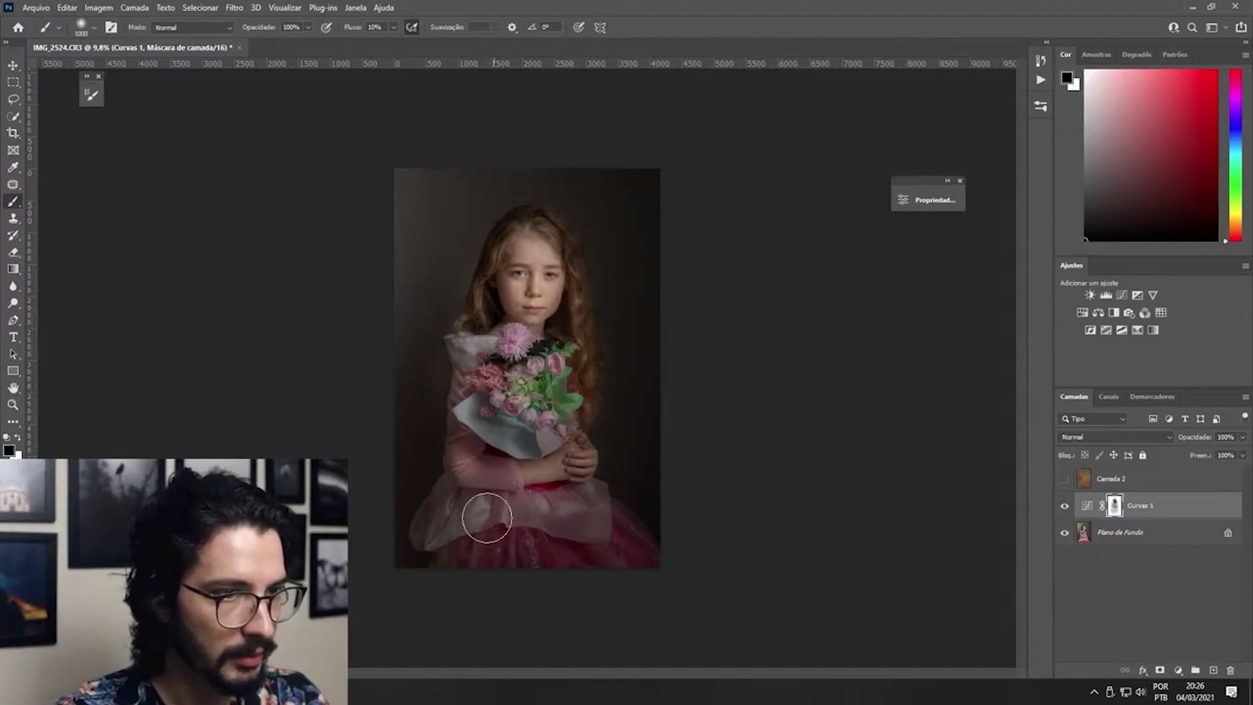
pyautogui.press(']')
pyautogui.press(']')
pyautogui.press(']')
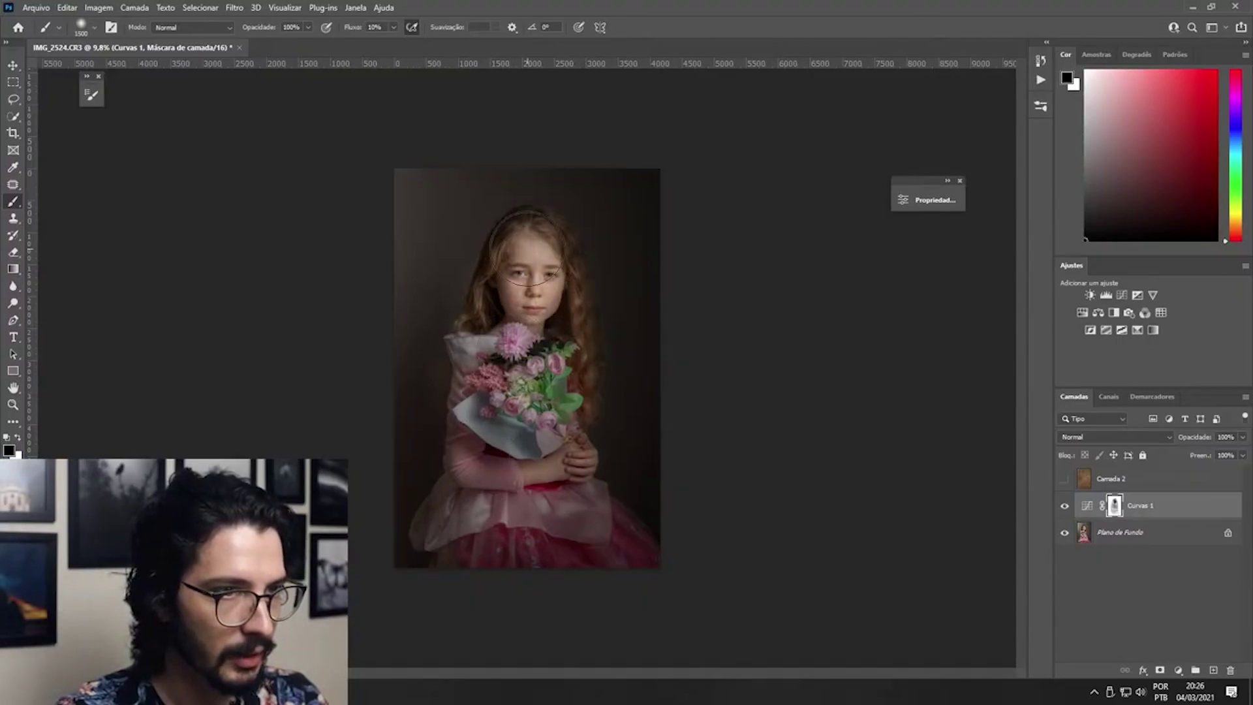
# Toggle Curvas 1 visibility off and on to compare, then shrink the brush for face work.
pyautogui.click(1065, 506)
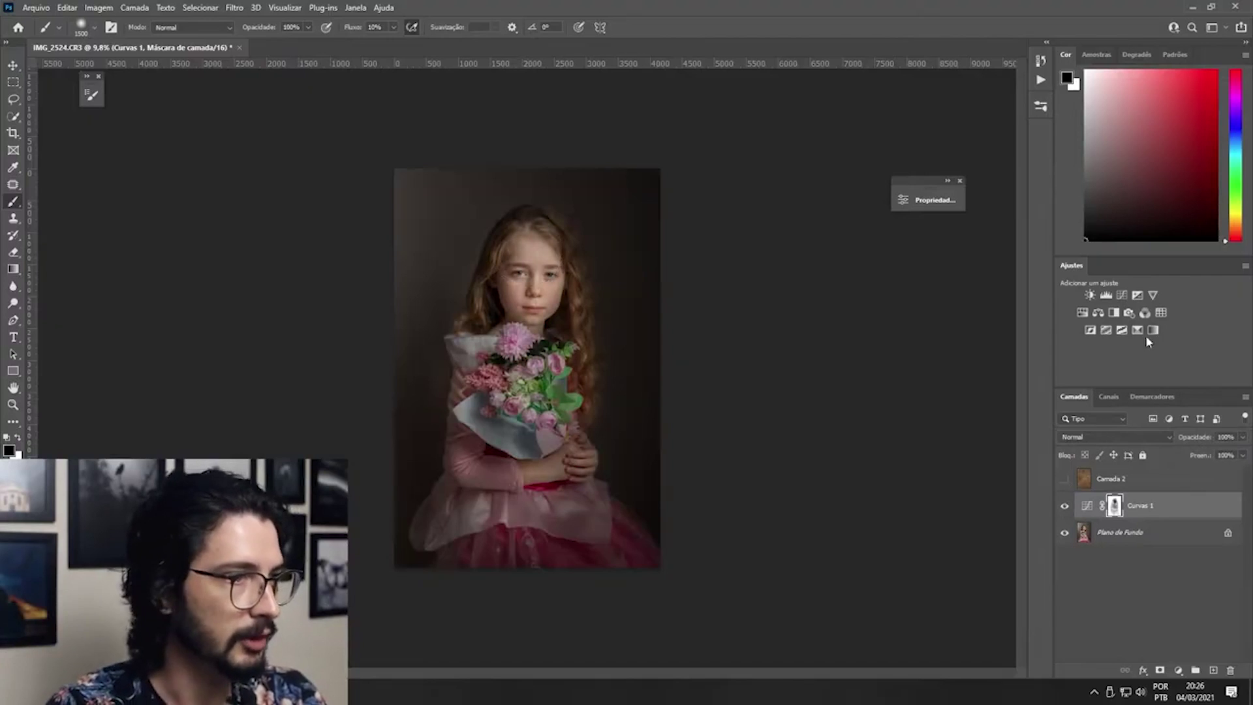
pyautogui.click(1065, 507)
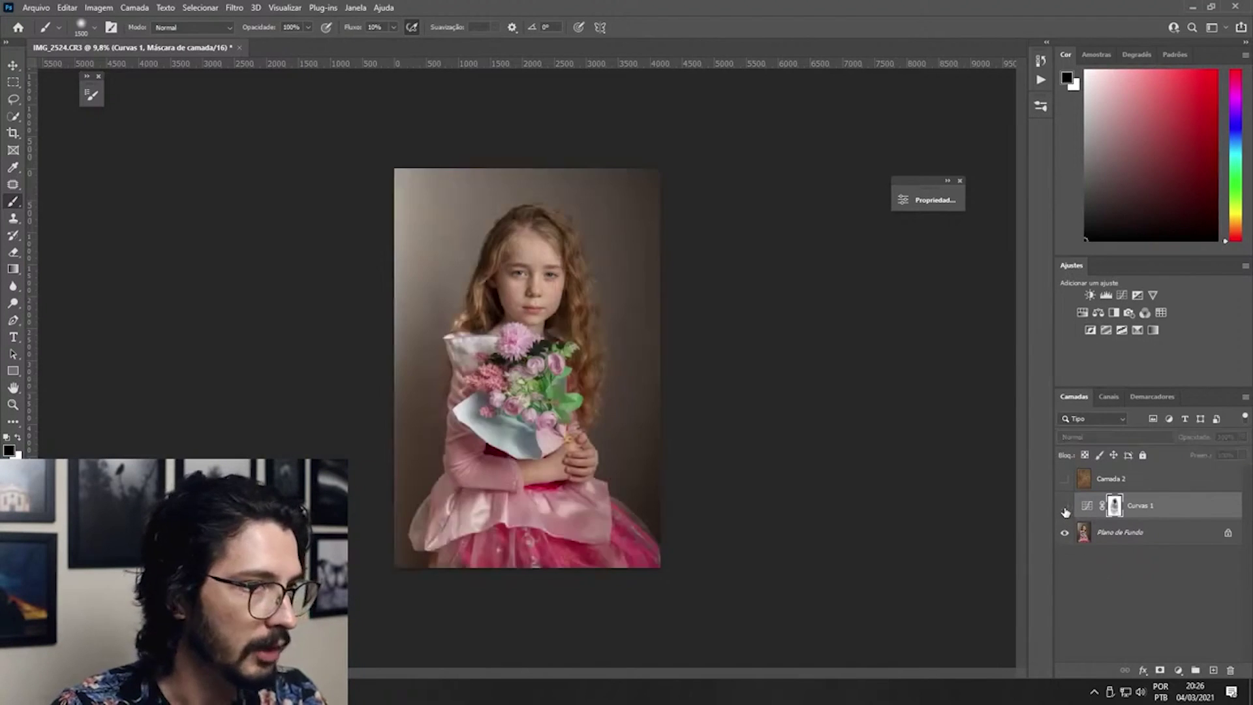
pyautogui.click(1065, 506)
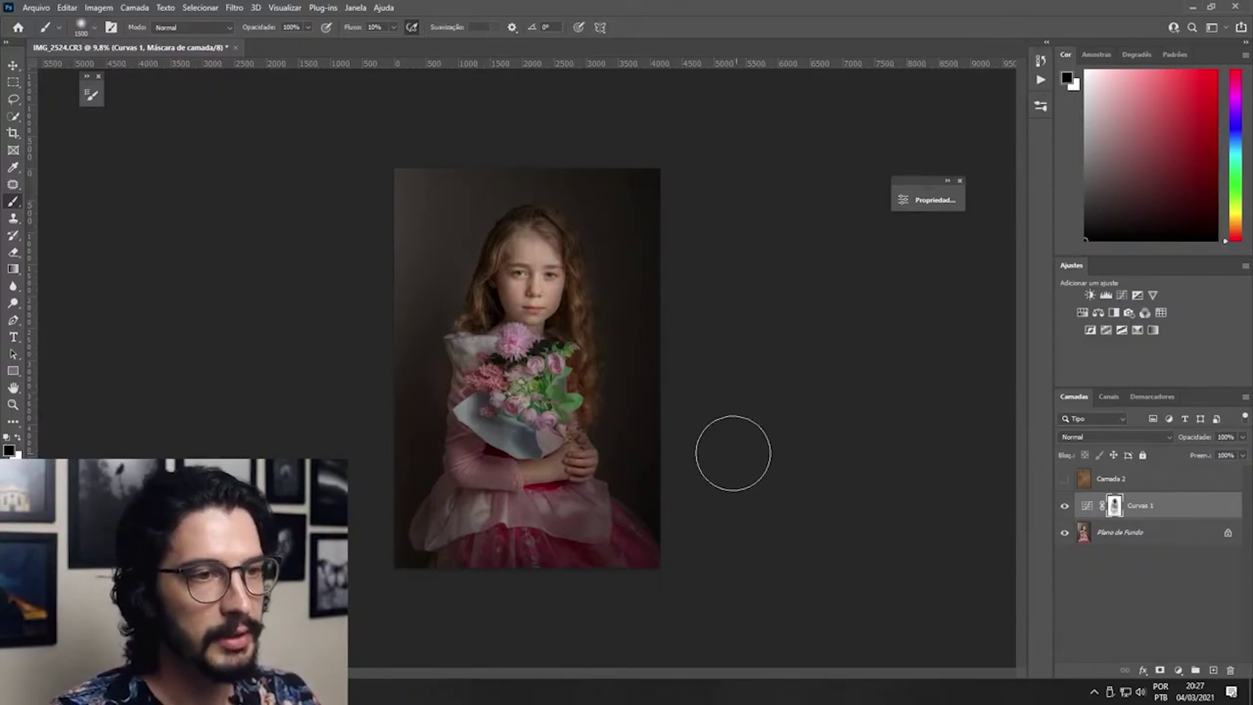
pyautogui.press('[')
pyautogui.press('[')
pyautogui.press('[')
pyautogui.press('[')
pyautogui.press('[')
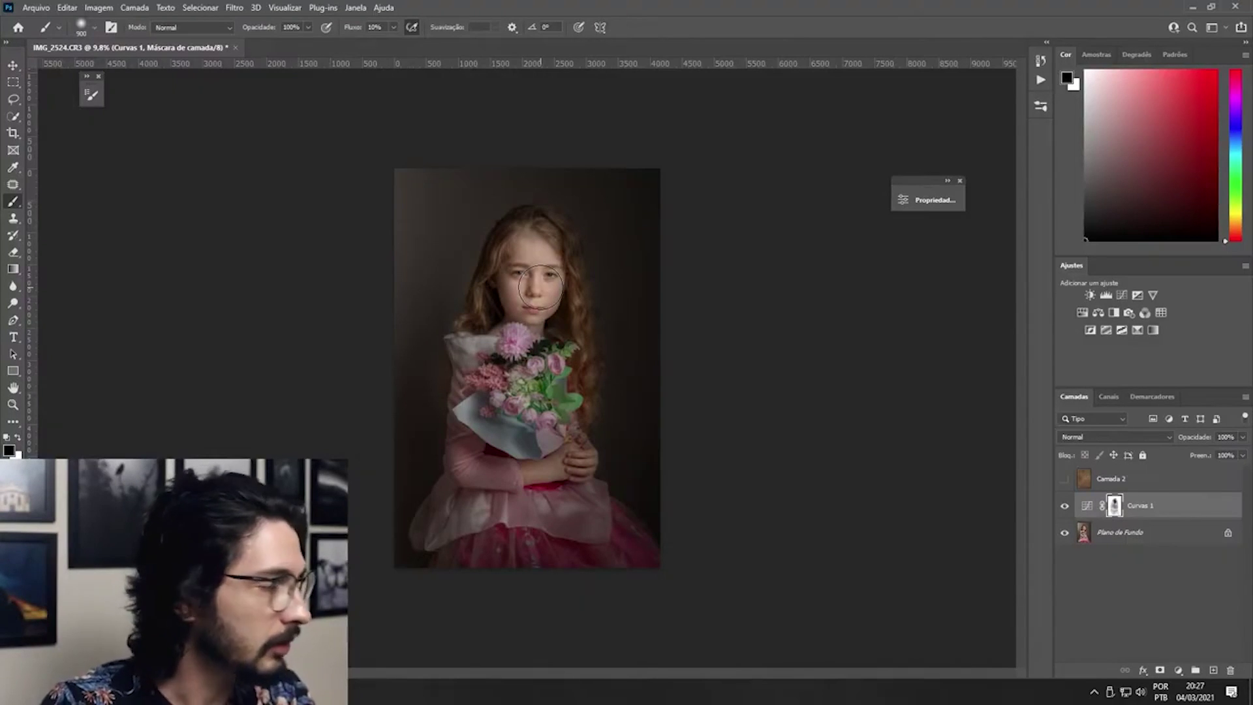
# Create Curvas 2 above the darkening layer with its curve settings showing, and enlarge the brush.
pyautogui.click(1122, 294)
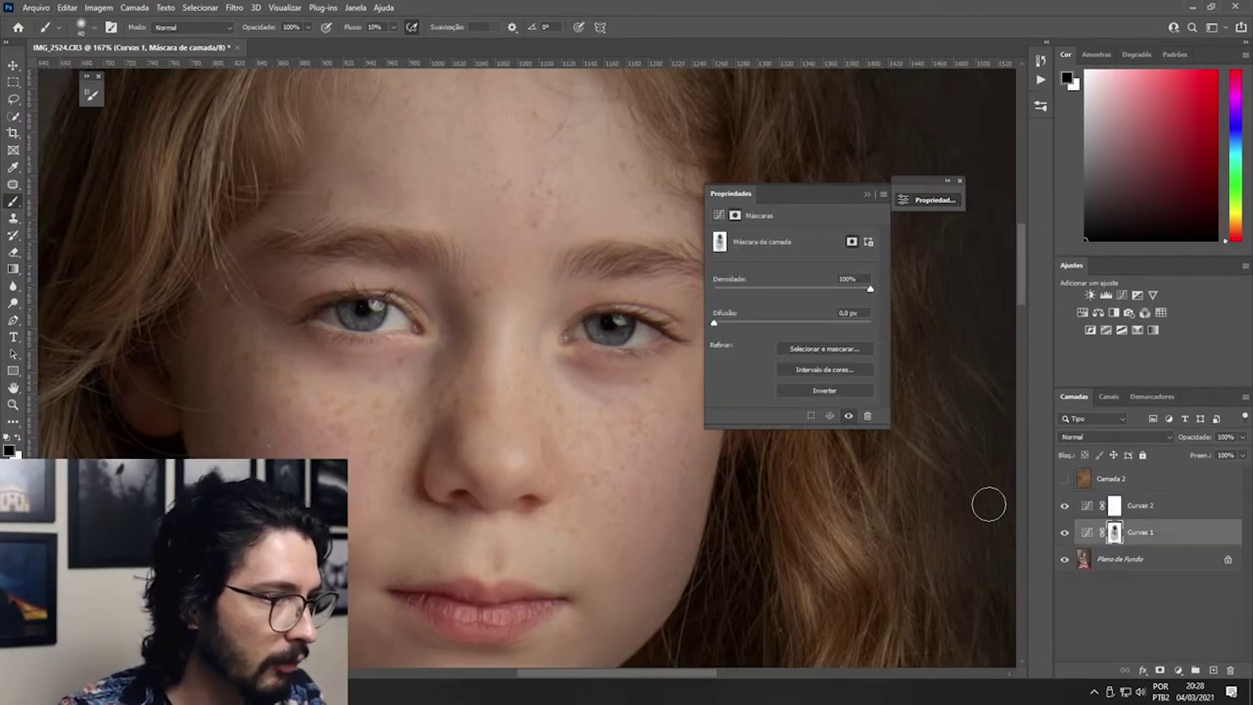
pyautogui.click(718, 217)
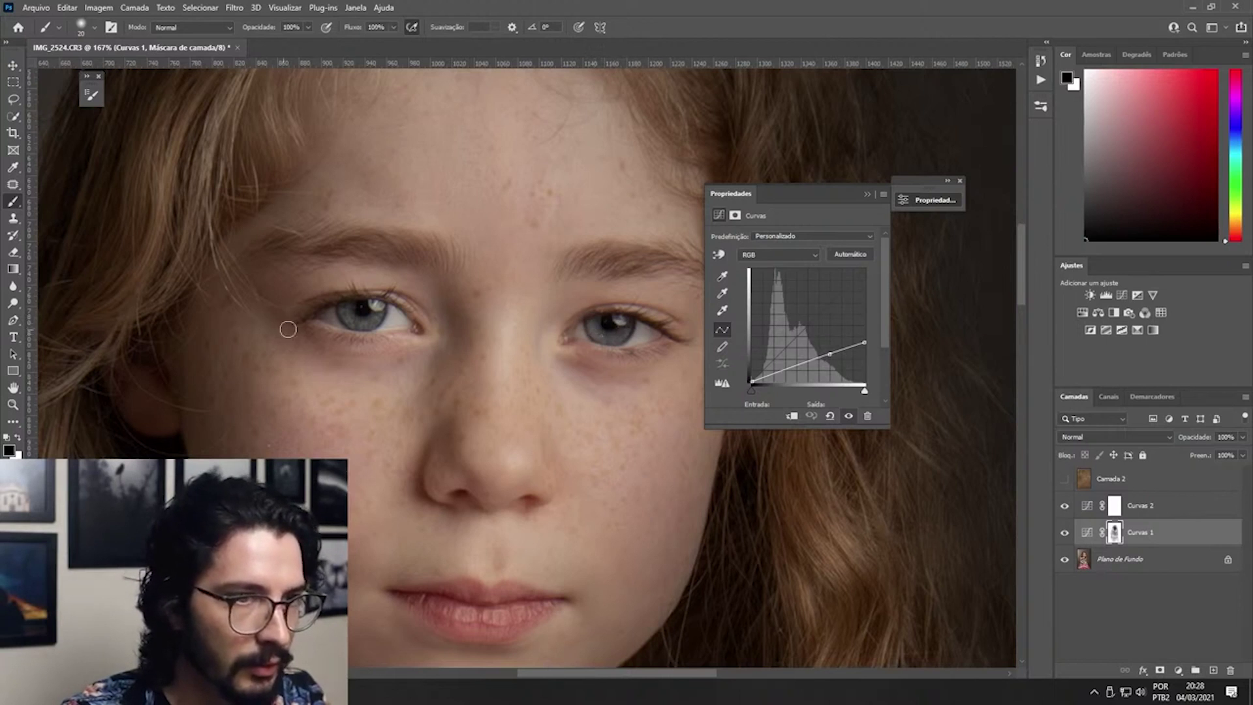
pyautogui.hotkey('ctrl', '0')
pyautogui.hotkey('shift', '1')
pyautogui.press(']')
pyautogui.press(']')
pyautogui.press(']')
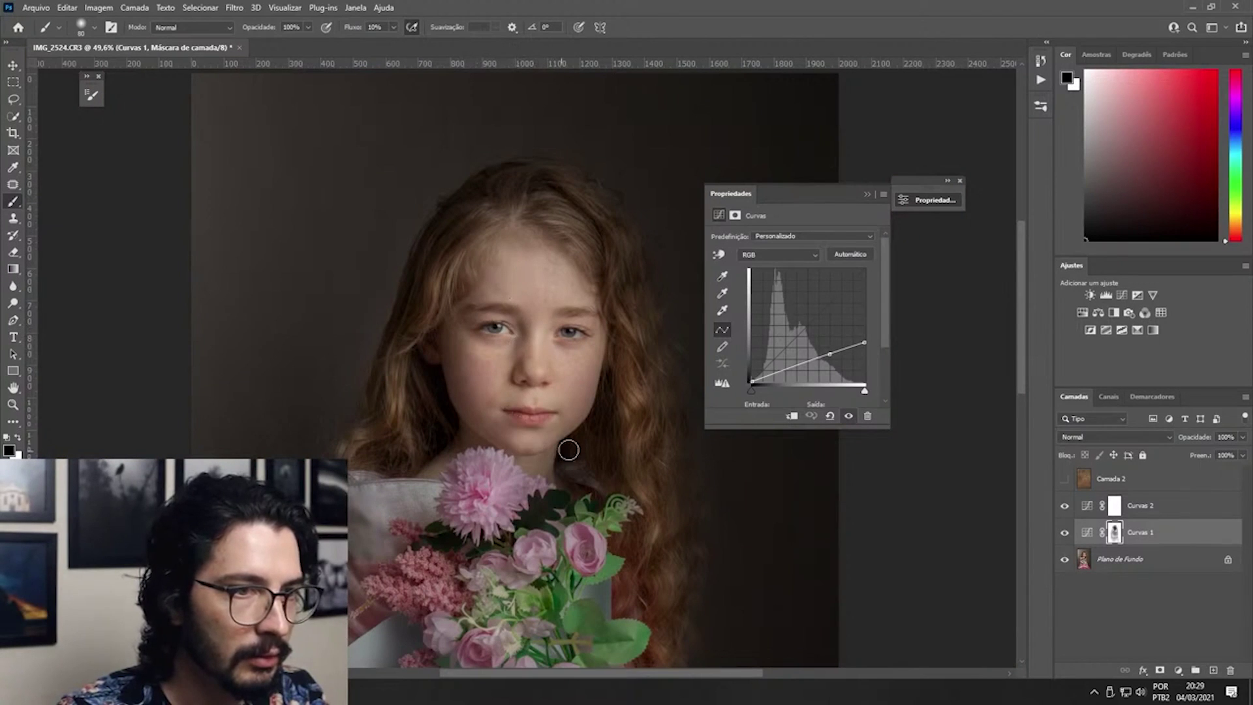
pyautogui.scroll(-3, 568, 450)
pyautogui.scroll(-2, 535, 447)
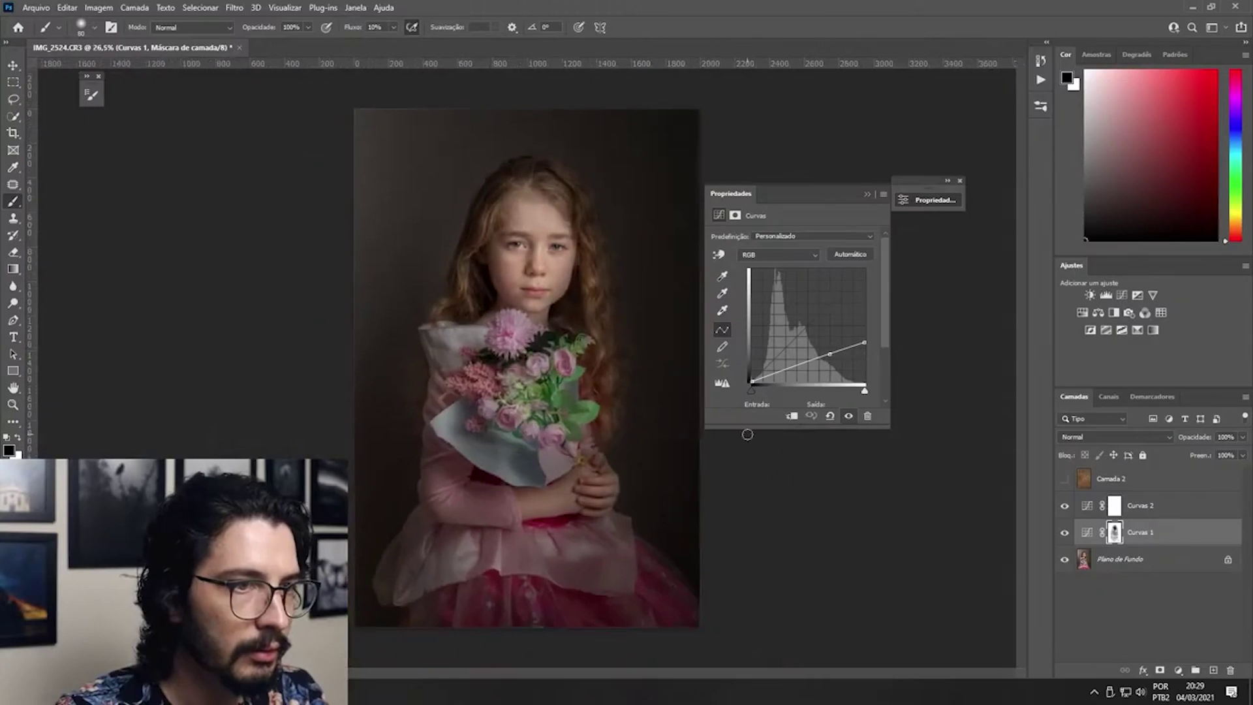
# Select Curvas 2 and try upper and lower curve points, removing the first upper point.
pyautogui.click(1085, 512)
pyautogui.moveTo(478, 293); pyautogui.dragTo(864, 282)
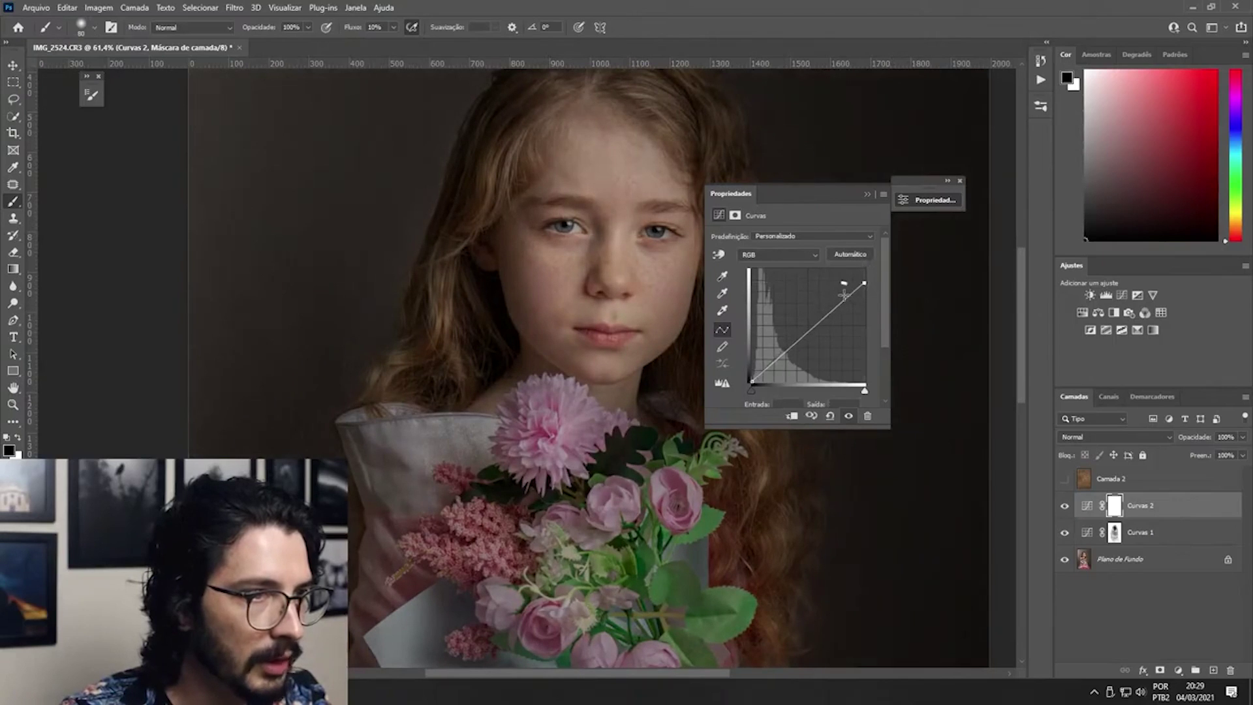
pyautogui.click(843, 296)
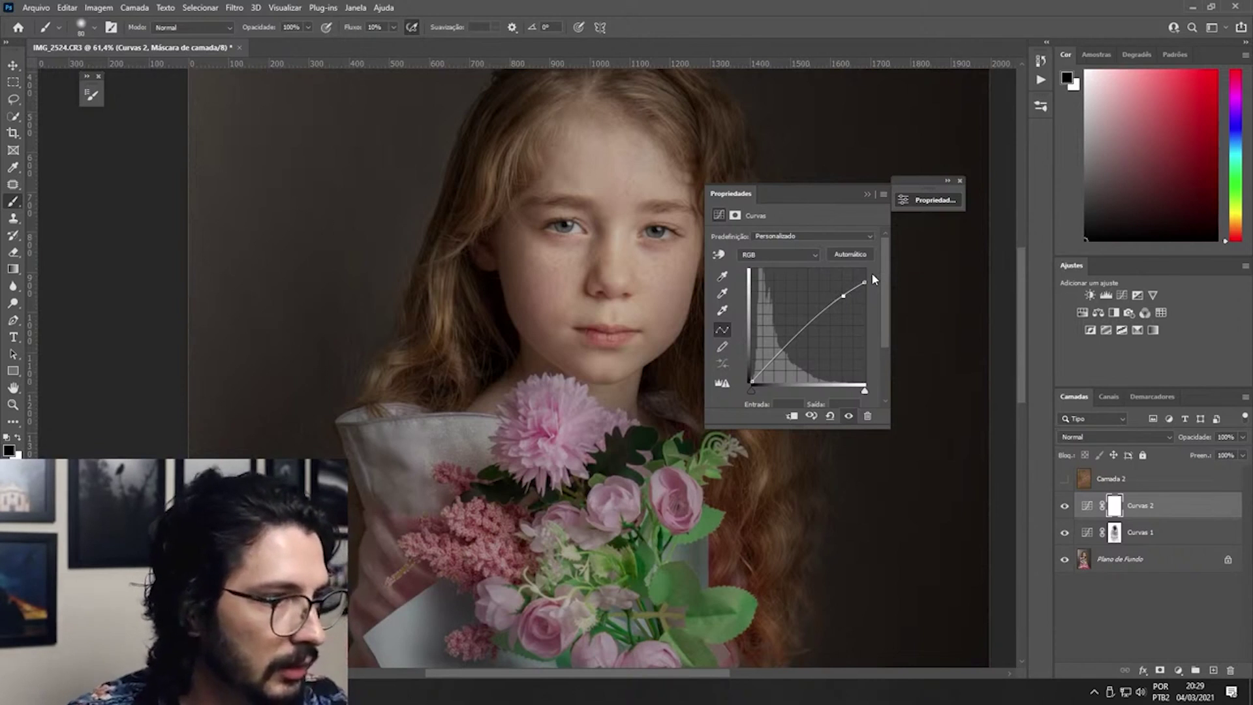
pyautogui.moveTo(844, 297); pyautogui.dragTo(844, 295)
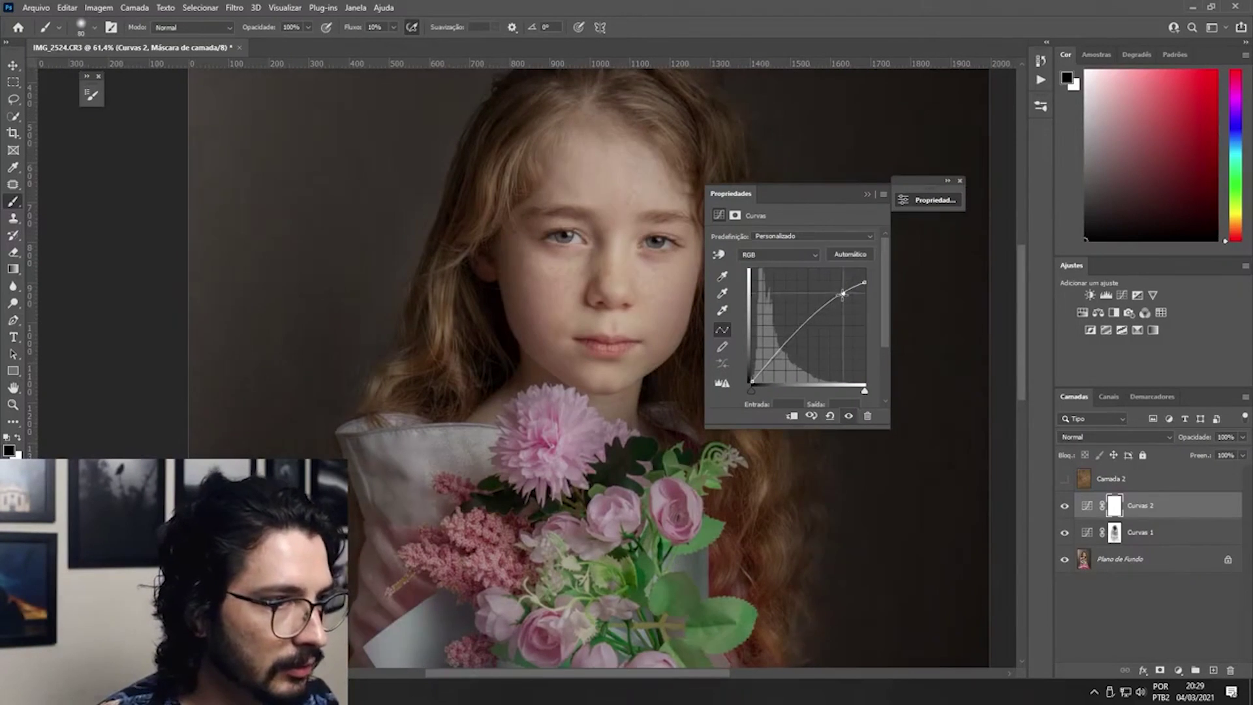
pyautogui.moveTo(792, 340); pyautogui.dragTo(786, 347)
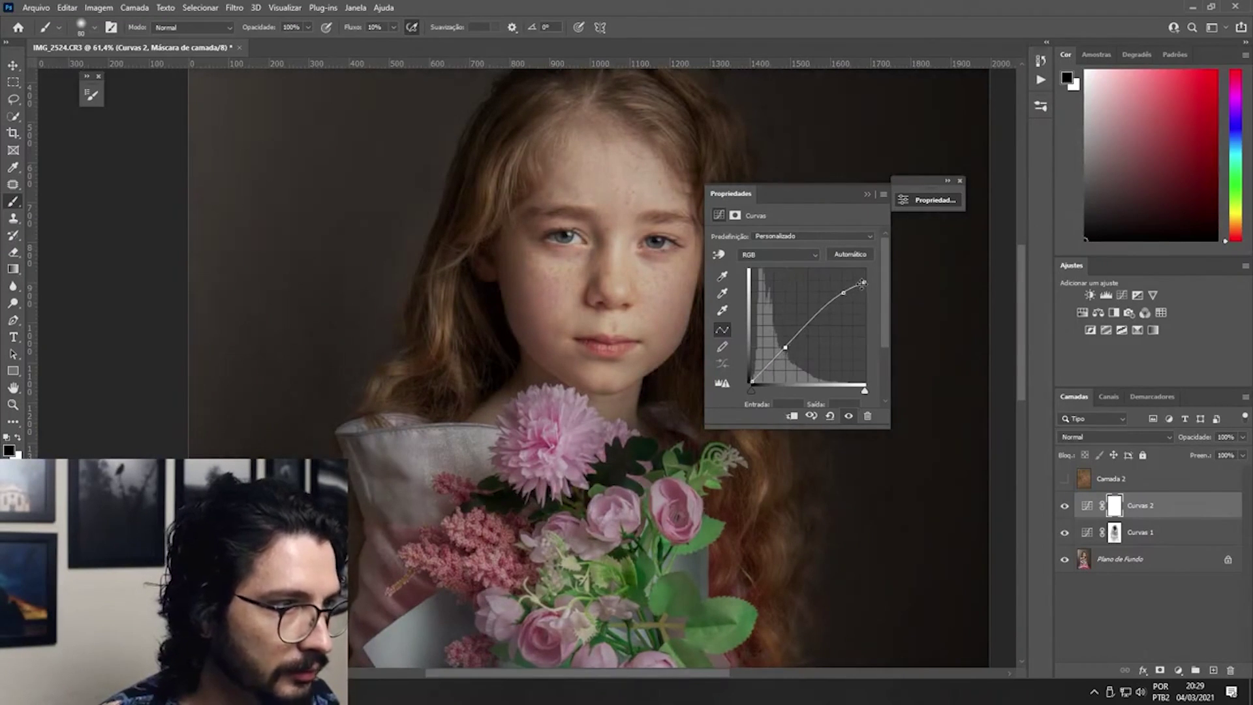
pyautogui.moveTo(863, 284); pyautogui.dragTo(851, 292)
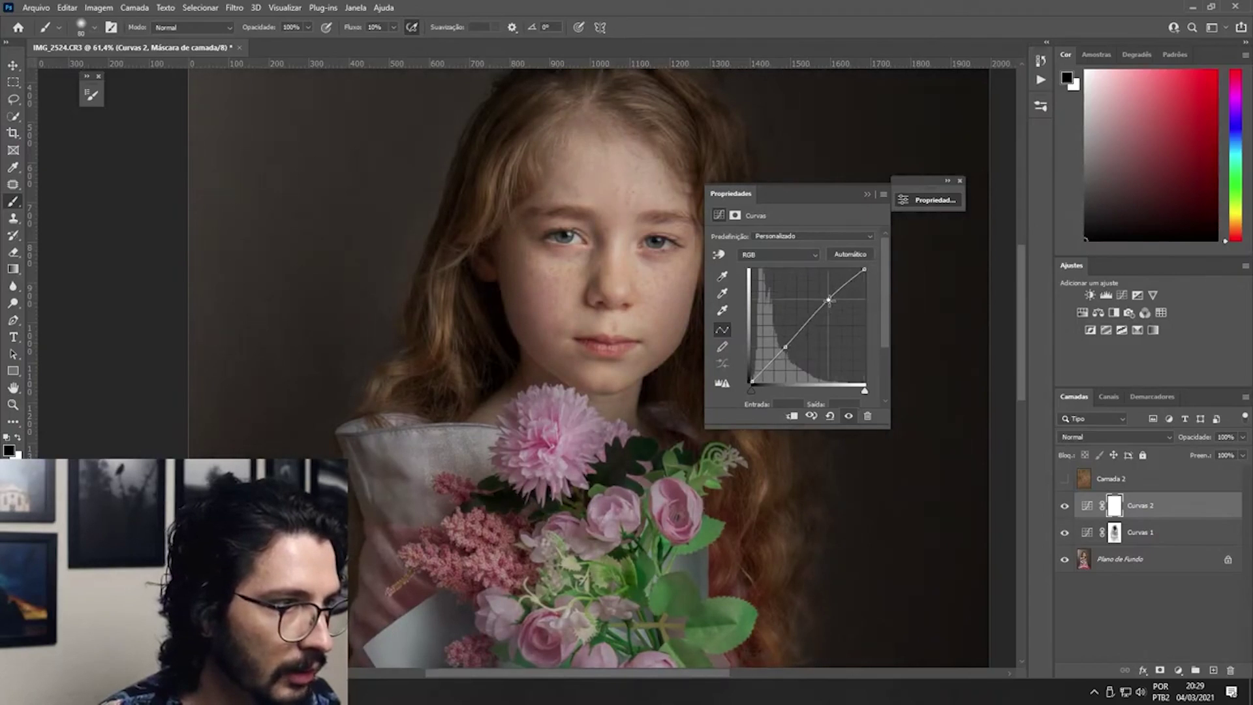
# Add a new upper point, lower the highlights and lift the shadows into a gentle S-curve.
pyautogui.click(831, 304)
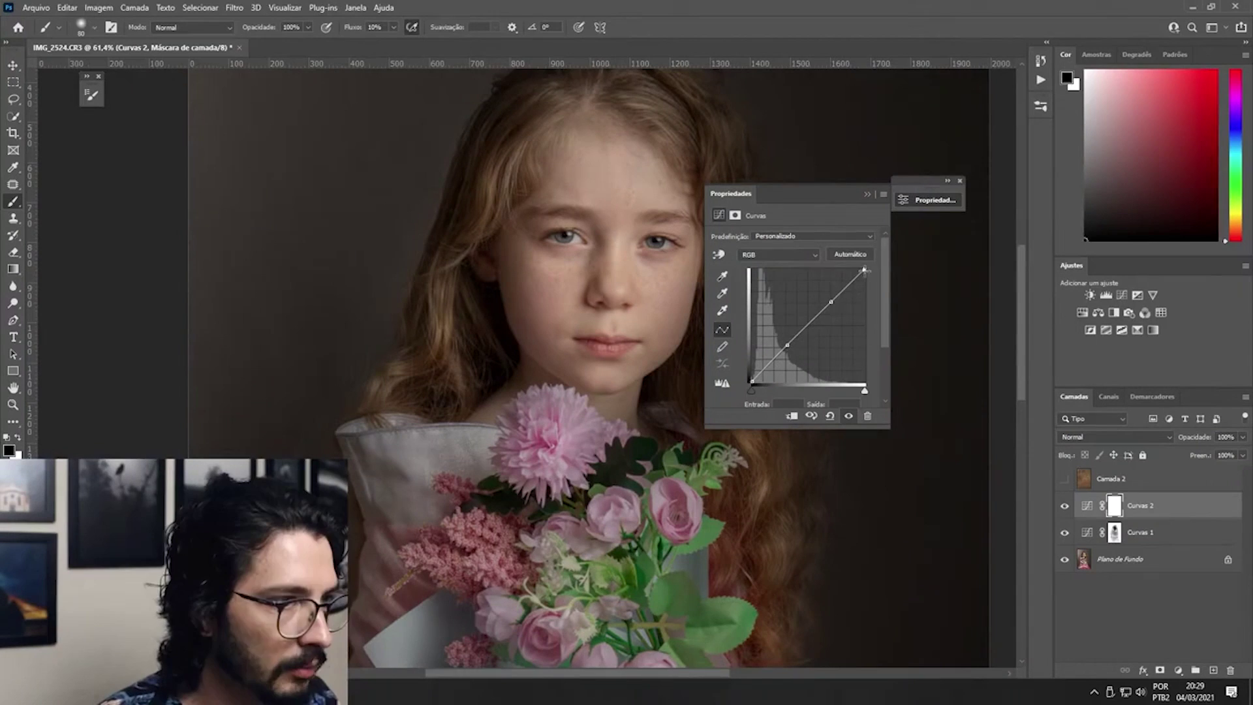
pyautogui.moveTo(864, 268); pyautogui.dragTo(865, 288)
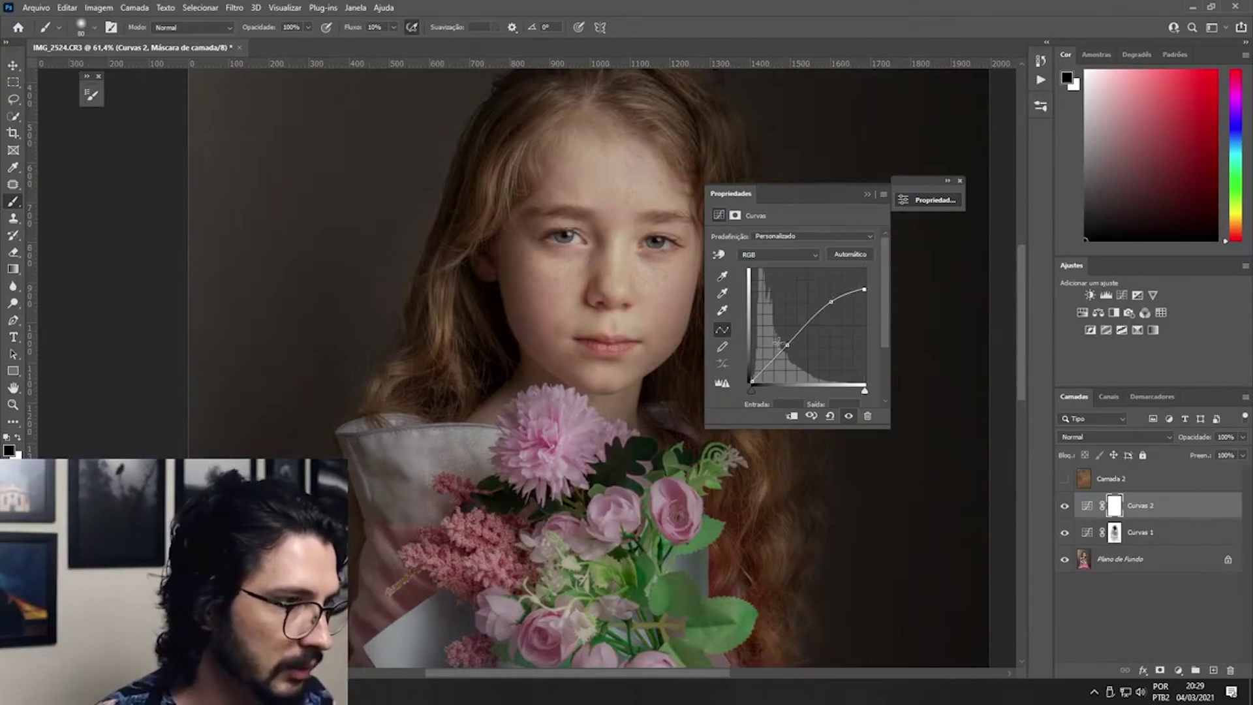
pyautogui.moveTo(753, 377); pyautogui.dragTo(752, 376)
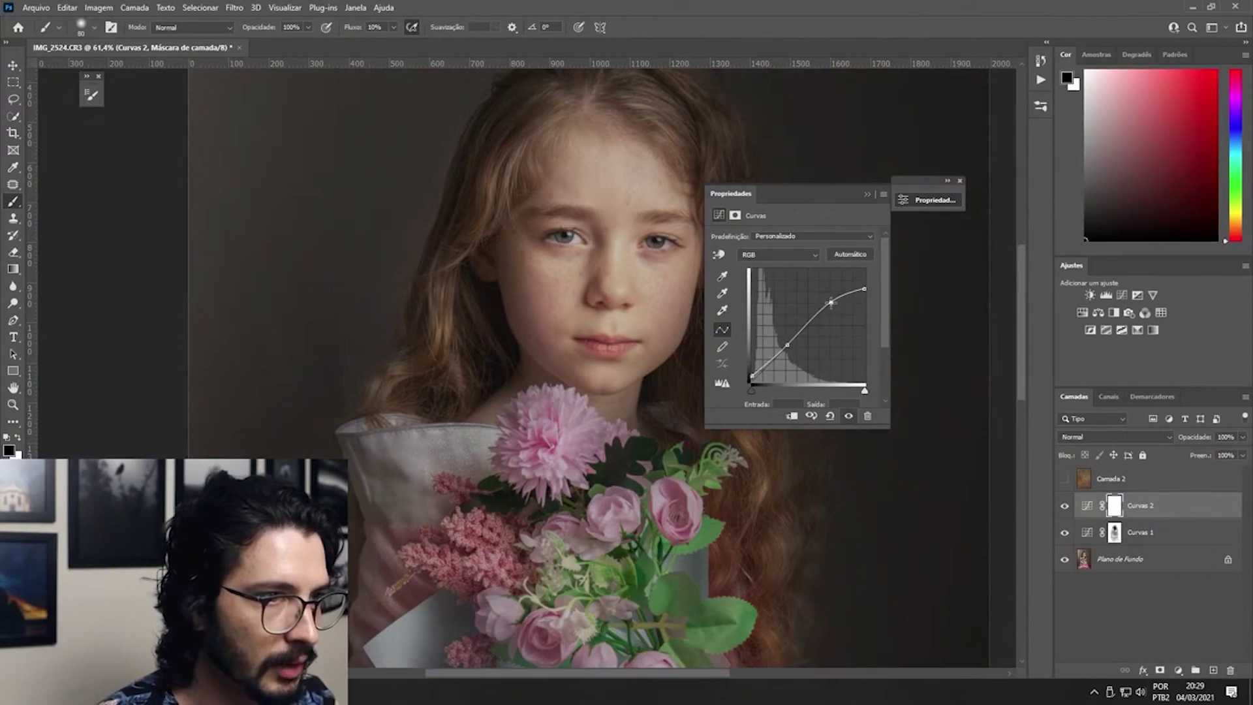
pyautogui.moveTo(831, 304); pyautogui.dragTo(830, 299)
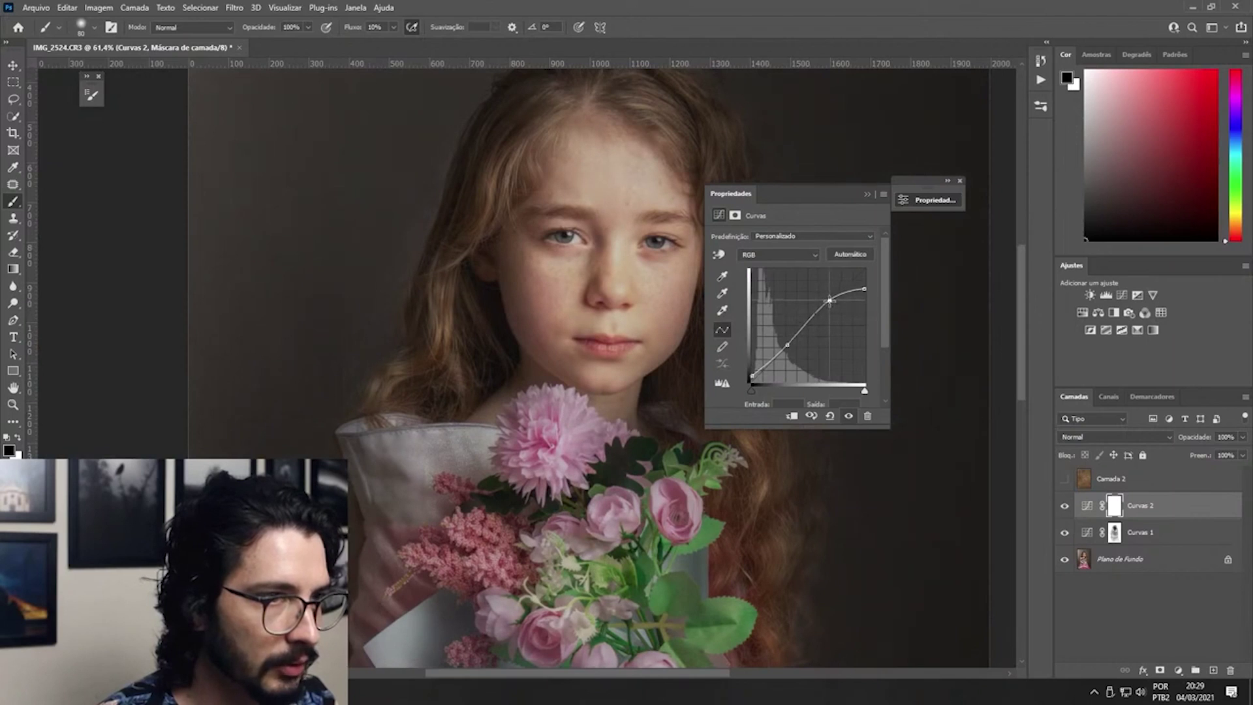
pyautogui.moveTo(787, 344); pyautogui.dragTo(791, 348)
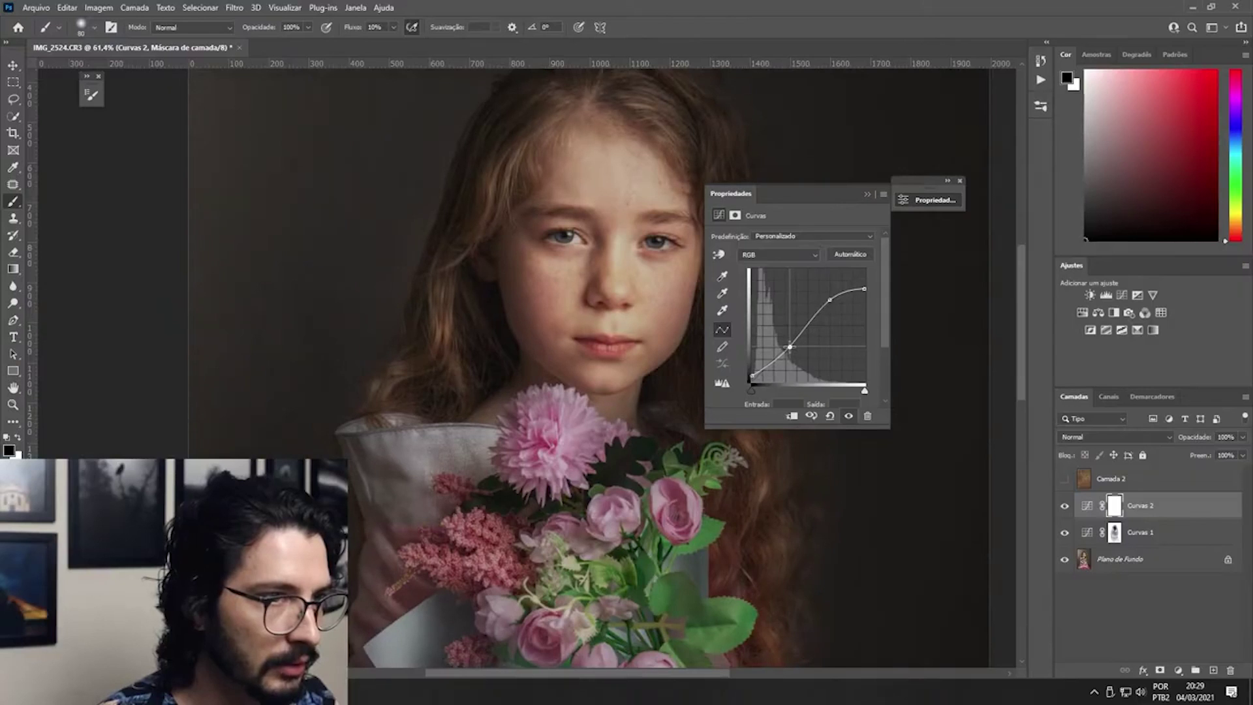
pyautogui.scroll(3, 613, 261)
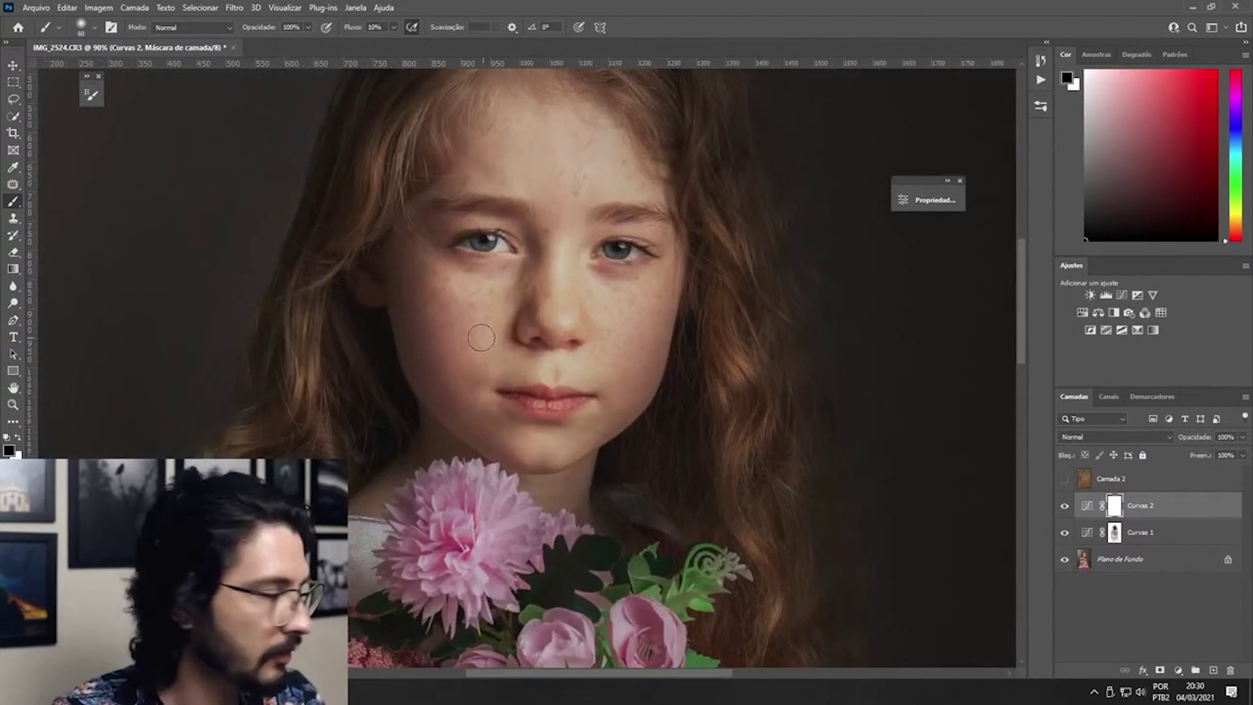
# Set Curvas 2's blend mode to Luminosidade and toggle its visibility to compare.
pyautogui.click(1112, 436)
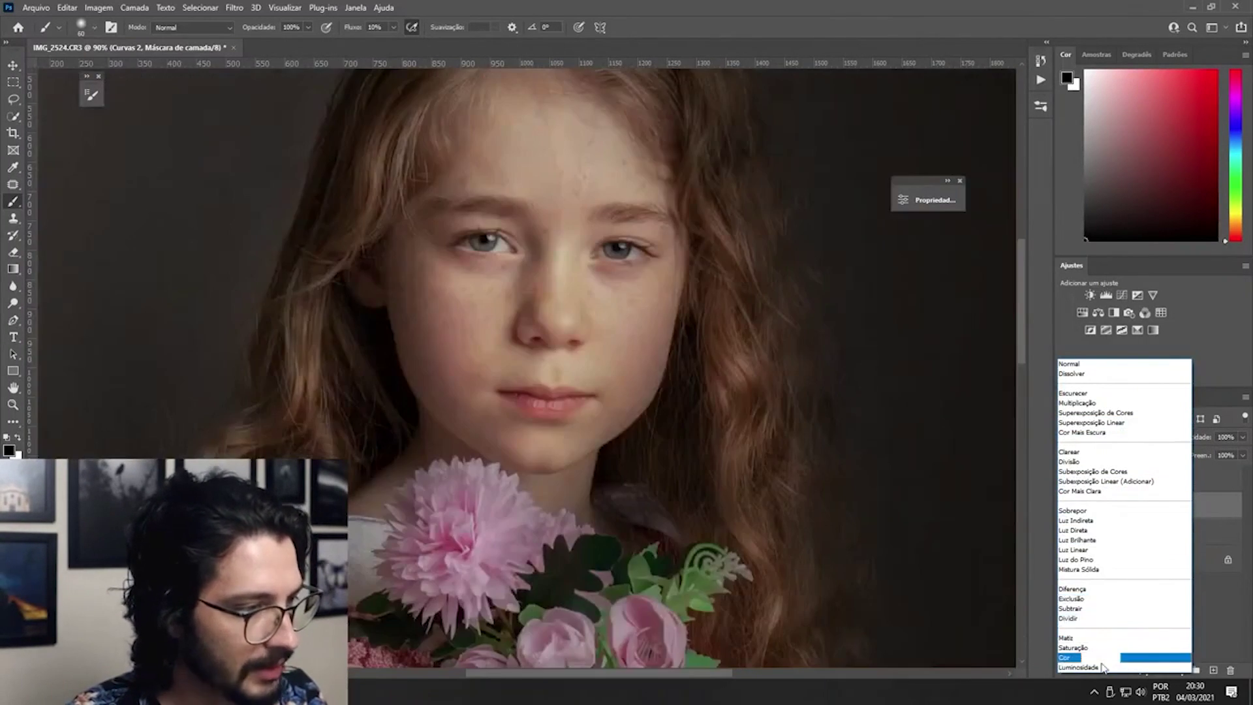
pyautogui.click(1100, 667)
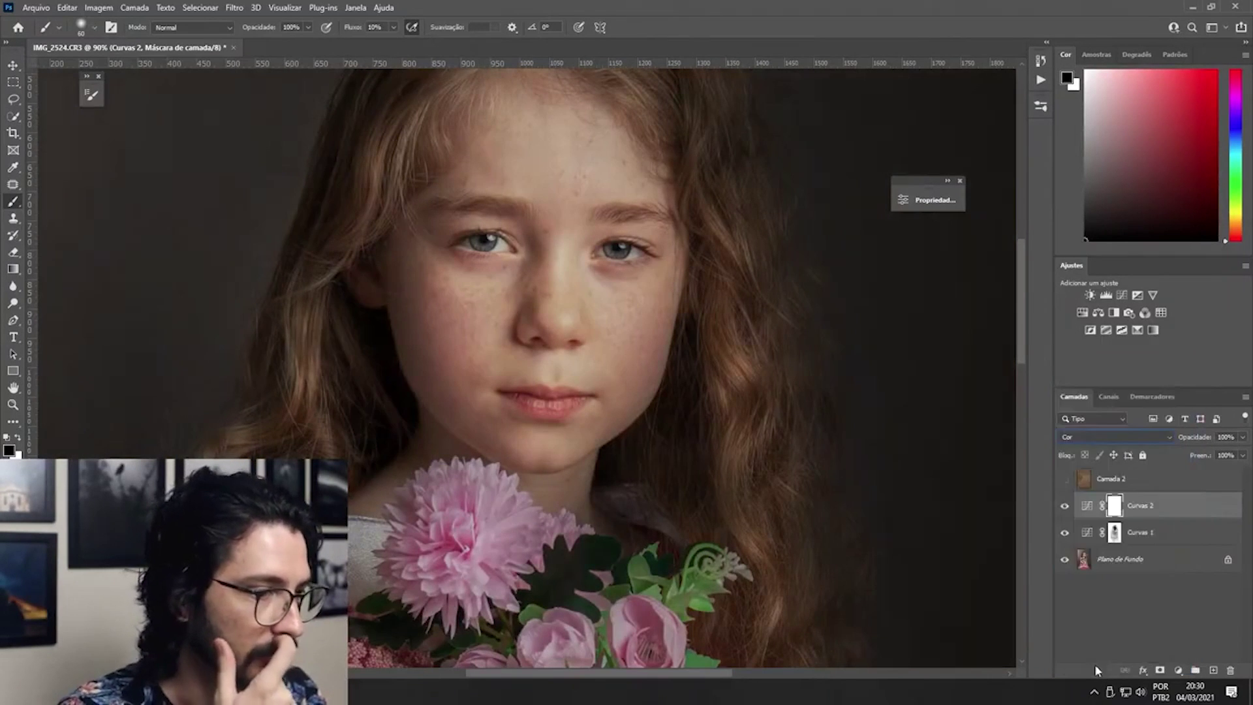
pyautogui.click(1112, 436)
pyautogui.click(1090, 667)
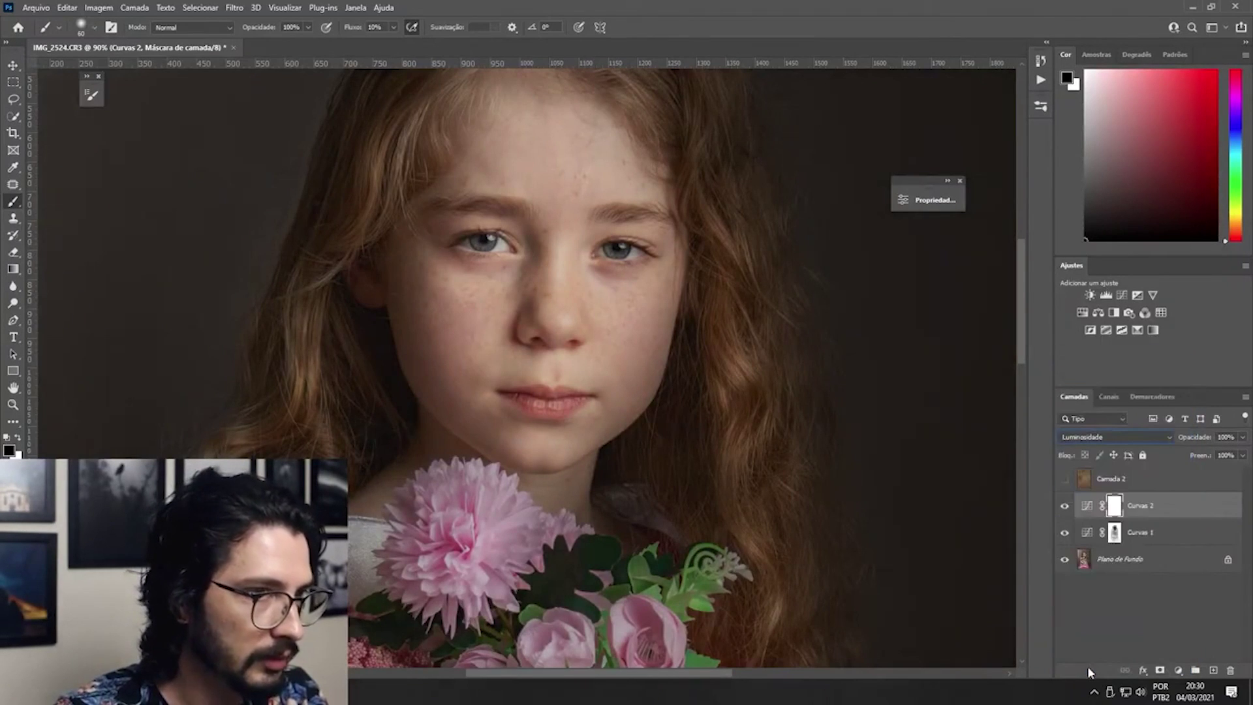
pyautogui.scroll(-5, 601, 480)
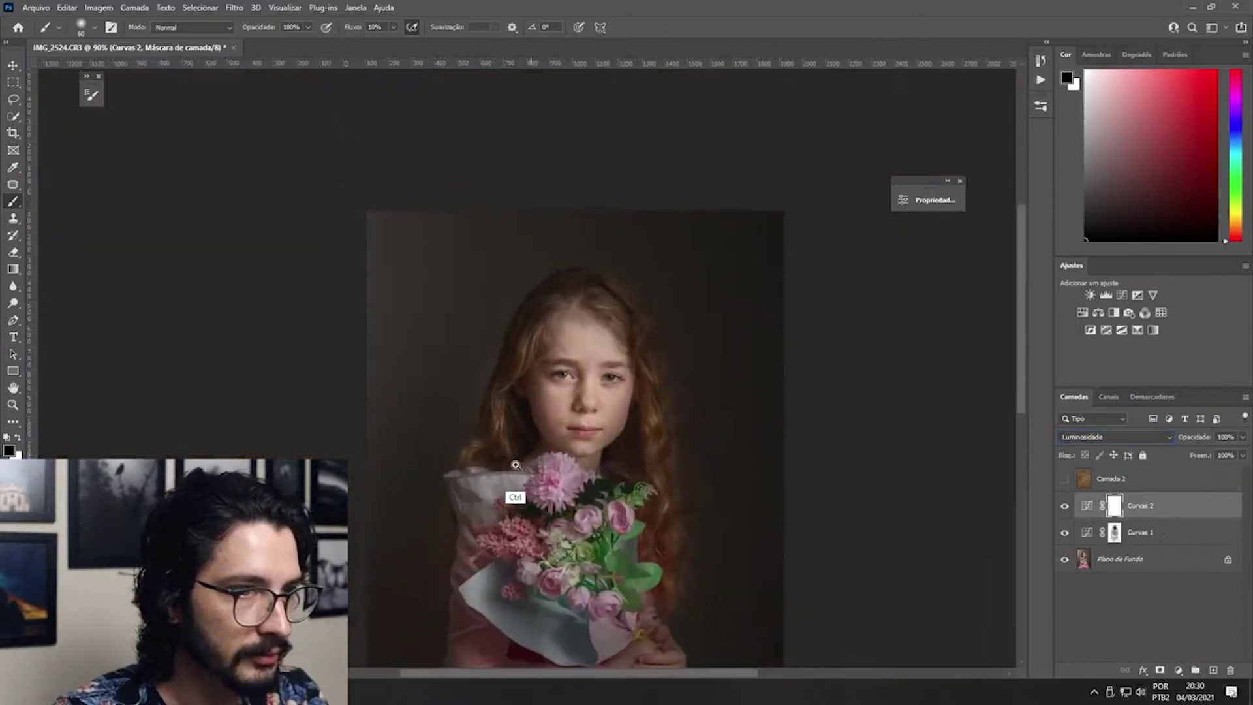
pyautogui.click(1066, 508)
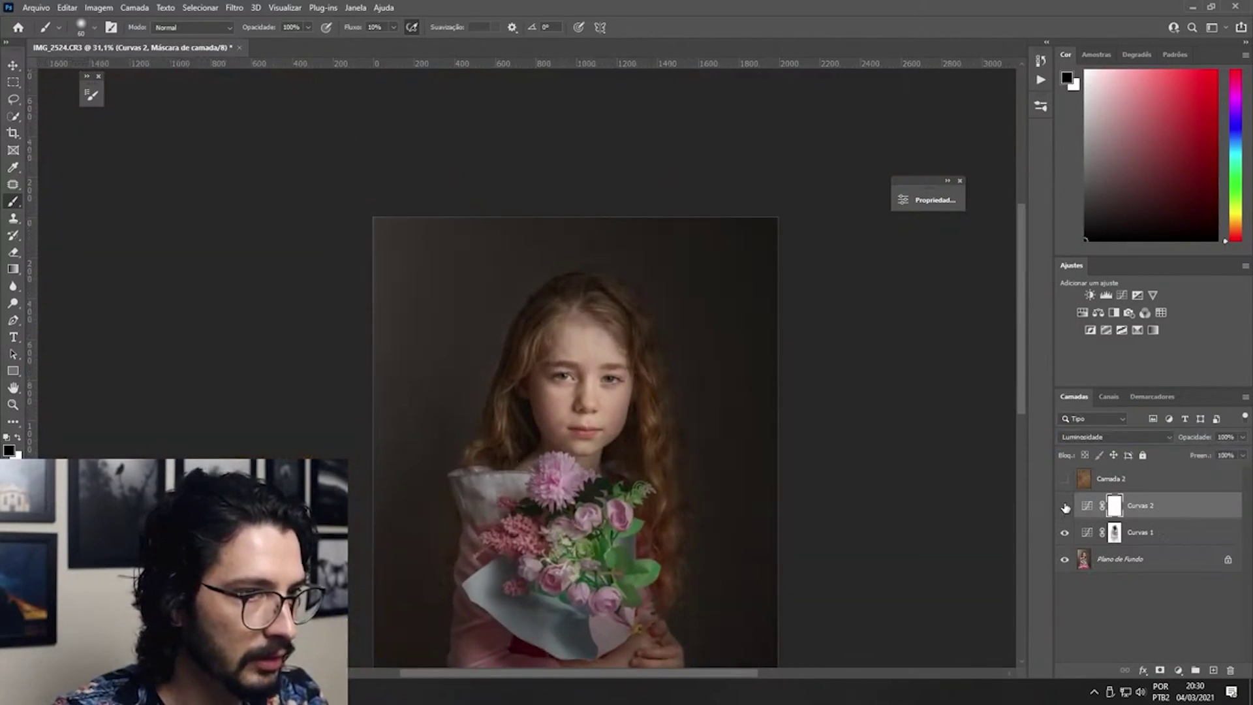
pyautogui.click(1065, 507)
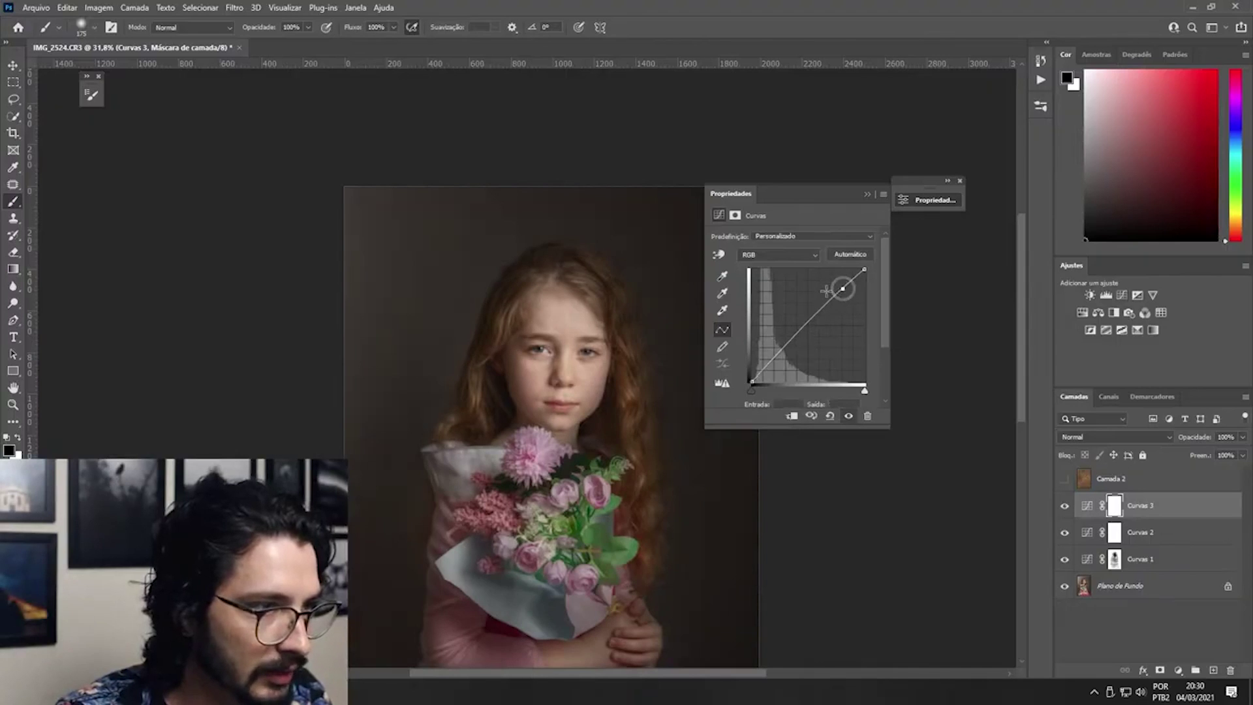
# Give Curvas 3 a strong brightening curve with a midpoint and invert its mask to black.
pyautogui.moveTo(864, 269); pyautogui.dragTo(836, 268)
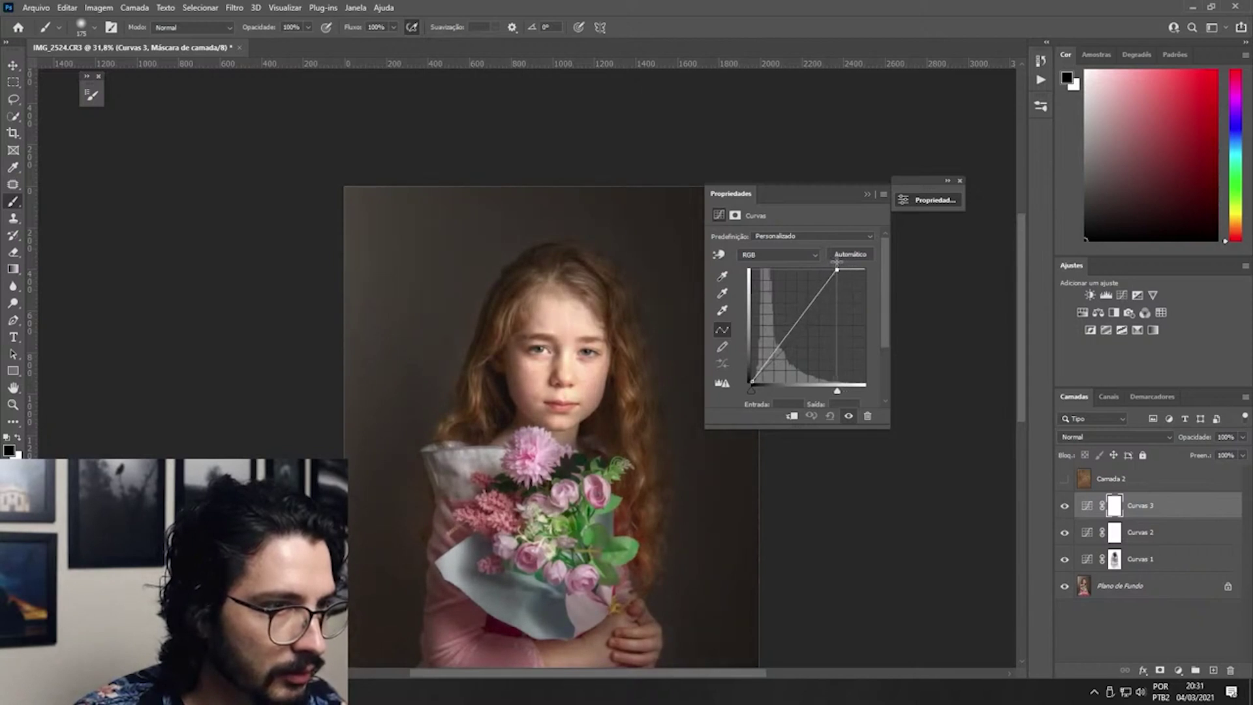
pyautogui.click(809, 304)
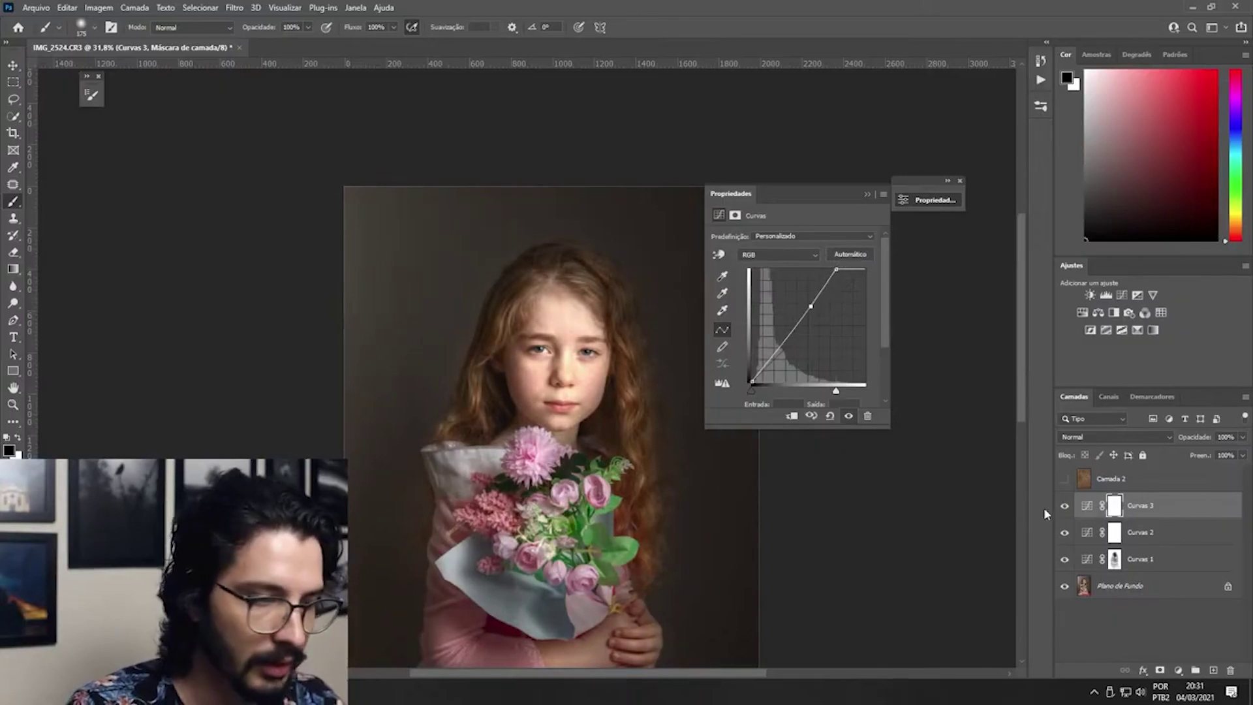
pyautogui.hotkey('ctrl', 'i')
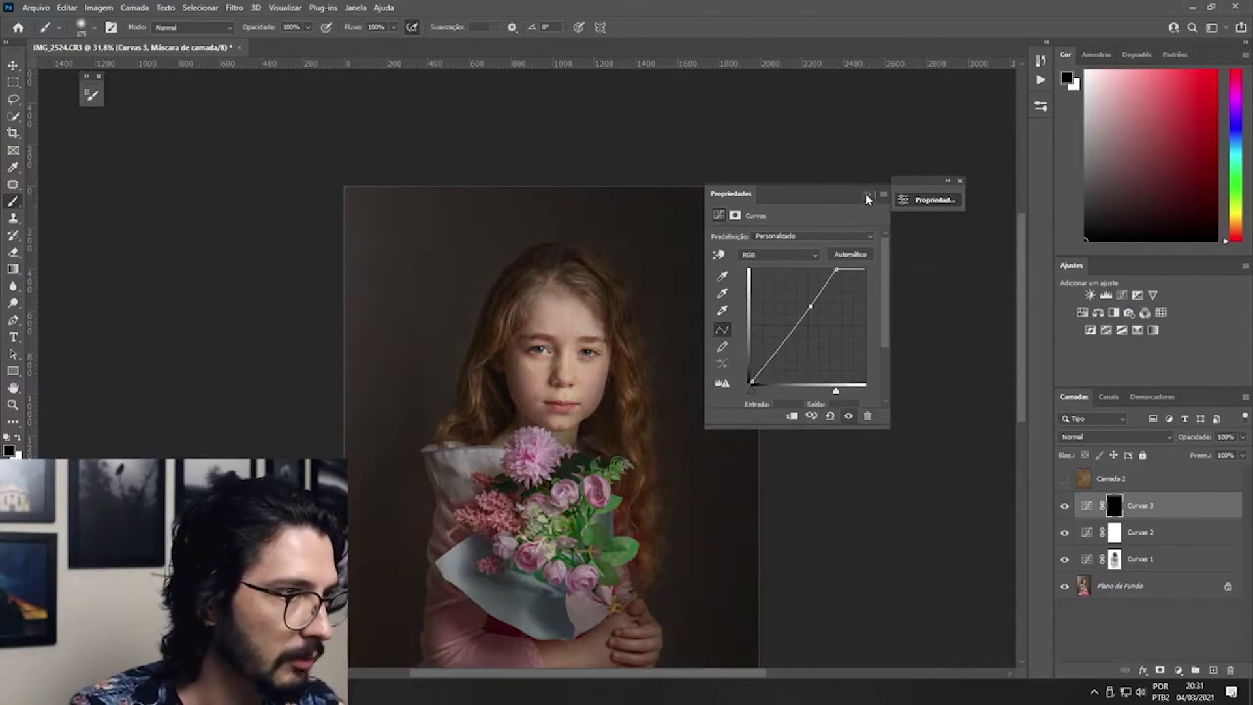
pyautogui.click(867, 194)
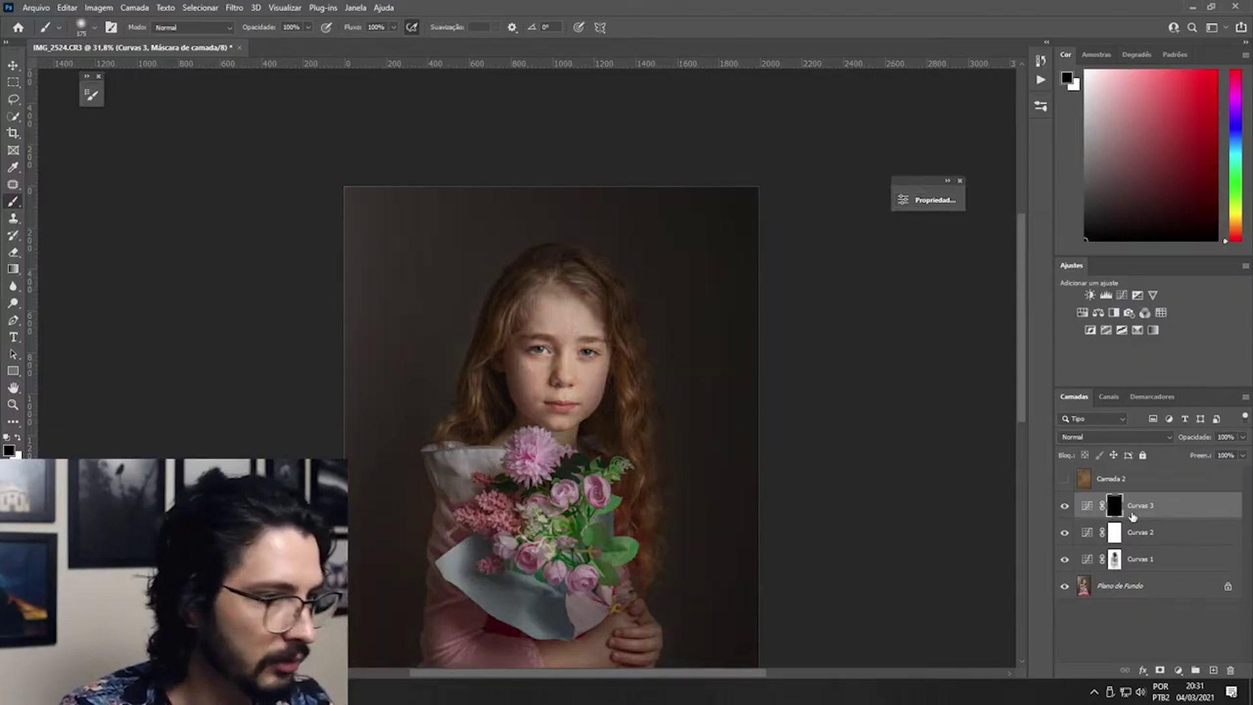
# Zoom in on the eyes and paint white over both irises on the Curvas 3 mask.
pyautogui.scroll(2, 632, 352)
pyautogui.scroll(3, 627, 314)
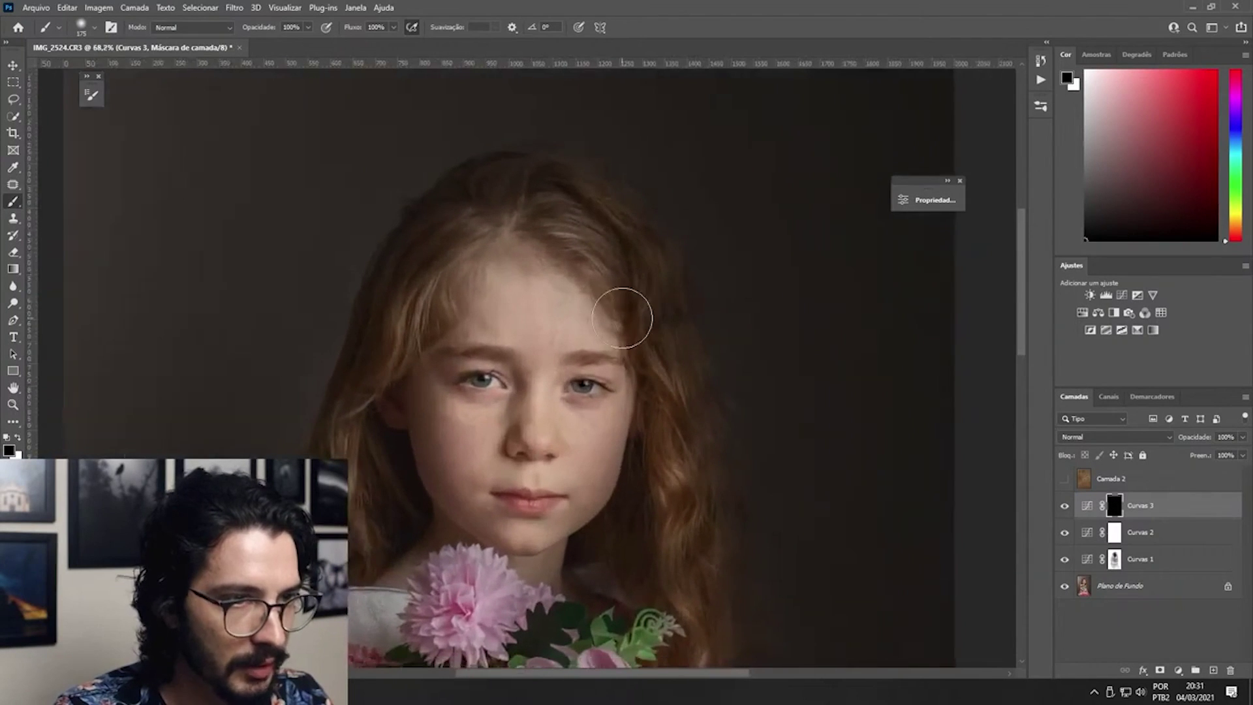
pyautogui.press('z')
pyautogui.press('b')
pyautogui.press('x')
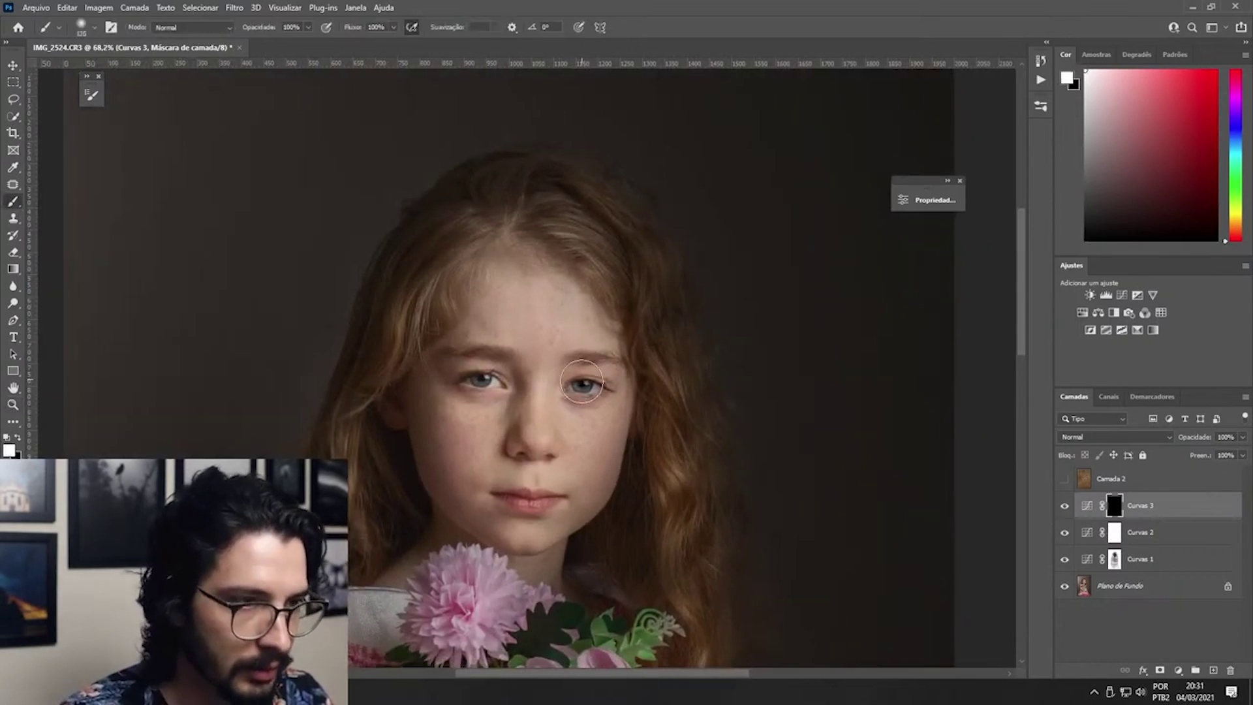
pyautogui.moveTo(566, 384); pyautogui.dragTo(663, 399)
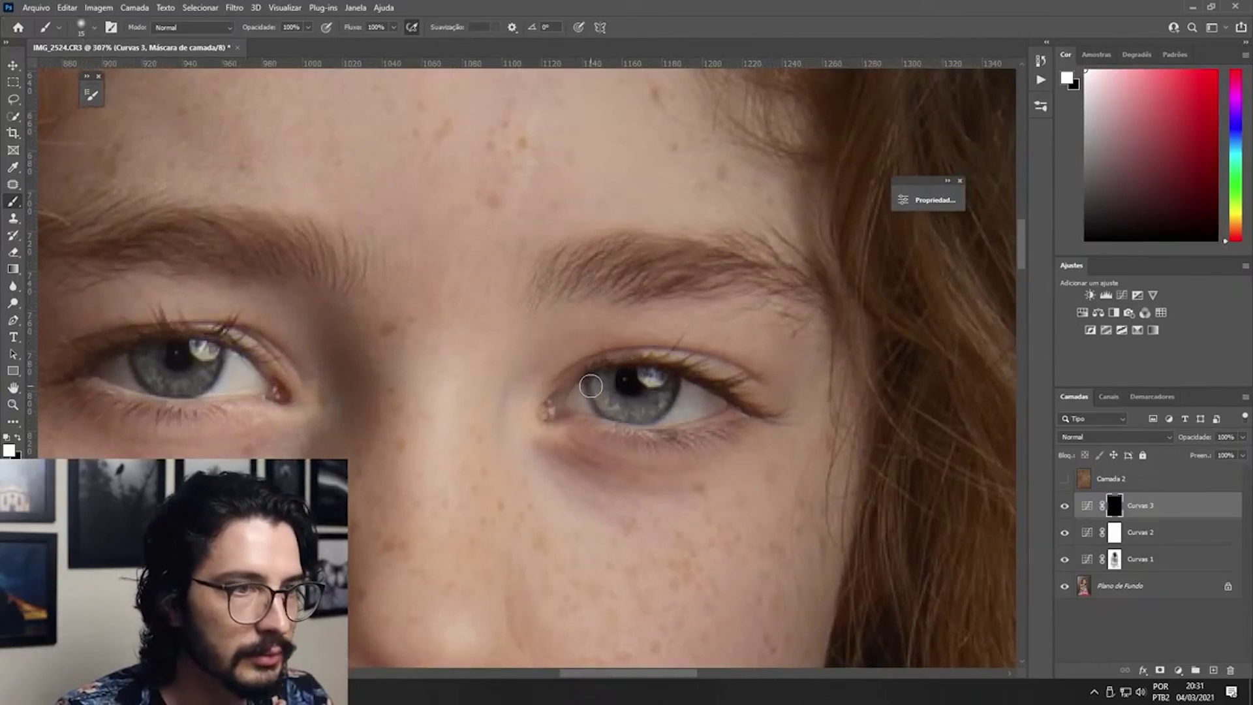
pyautogui.moveTo(591, 386); pyautogui.dragTo(672, 402)
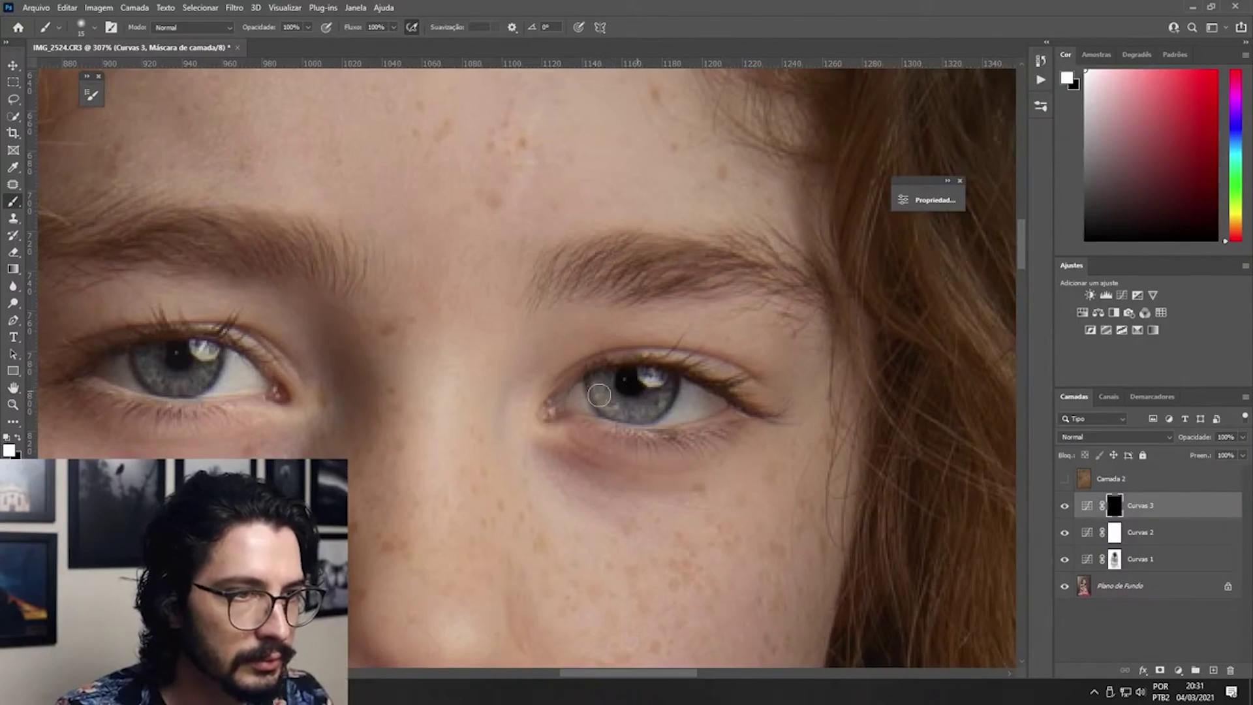
pyautogui.moveTo(134, 369); pyautogui.dragTo(206, 361)
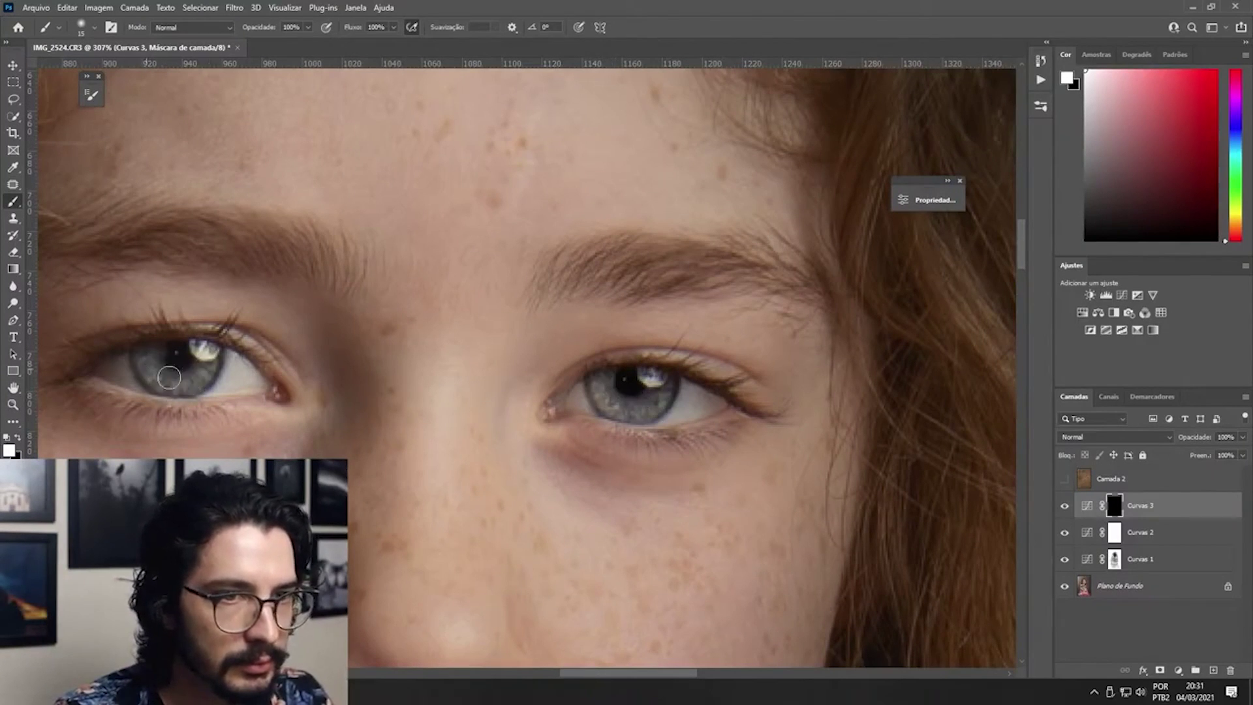
pyautogui.hotkey('ctrl', '0')
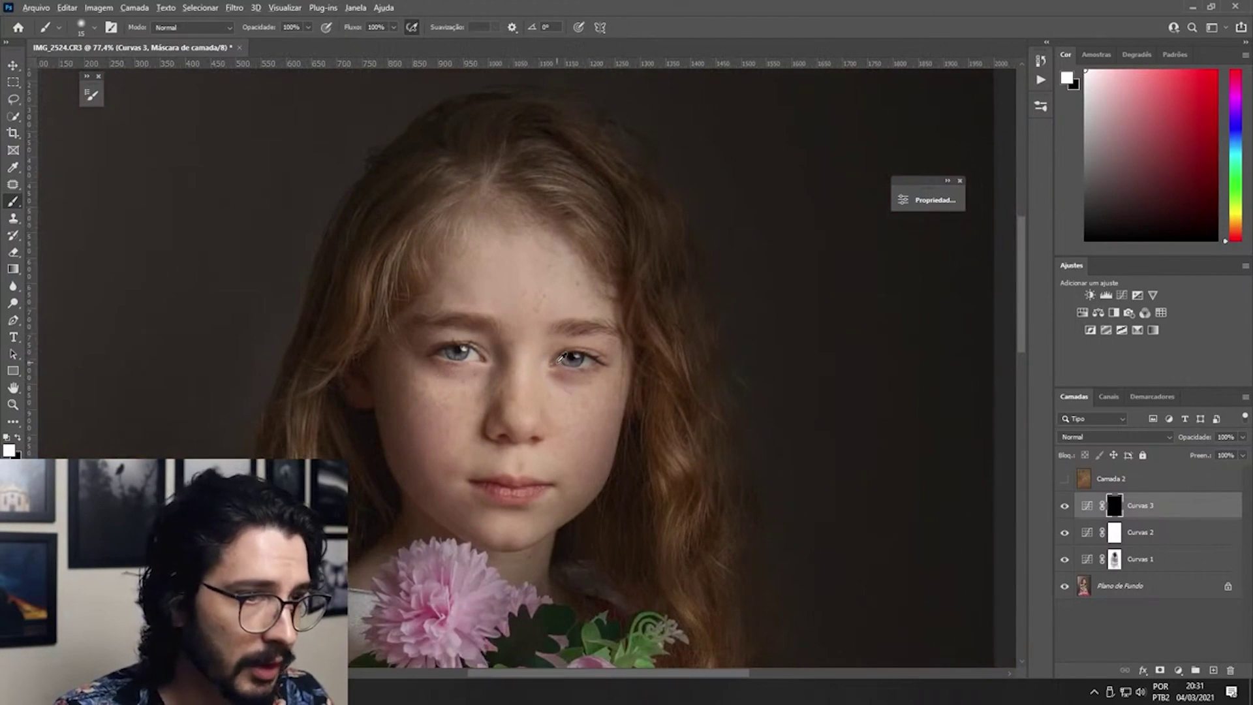
# With a low-flow white brush, brighten the nose bridge and cheek through the Curvas 3 mask.
pyautogui.press(']')
pyautogui.press(']')
pyautogui.press(']')
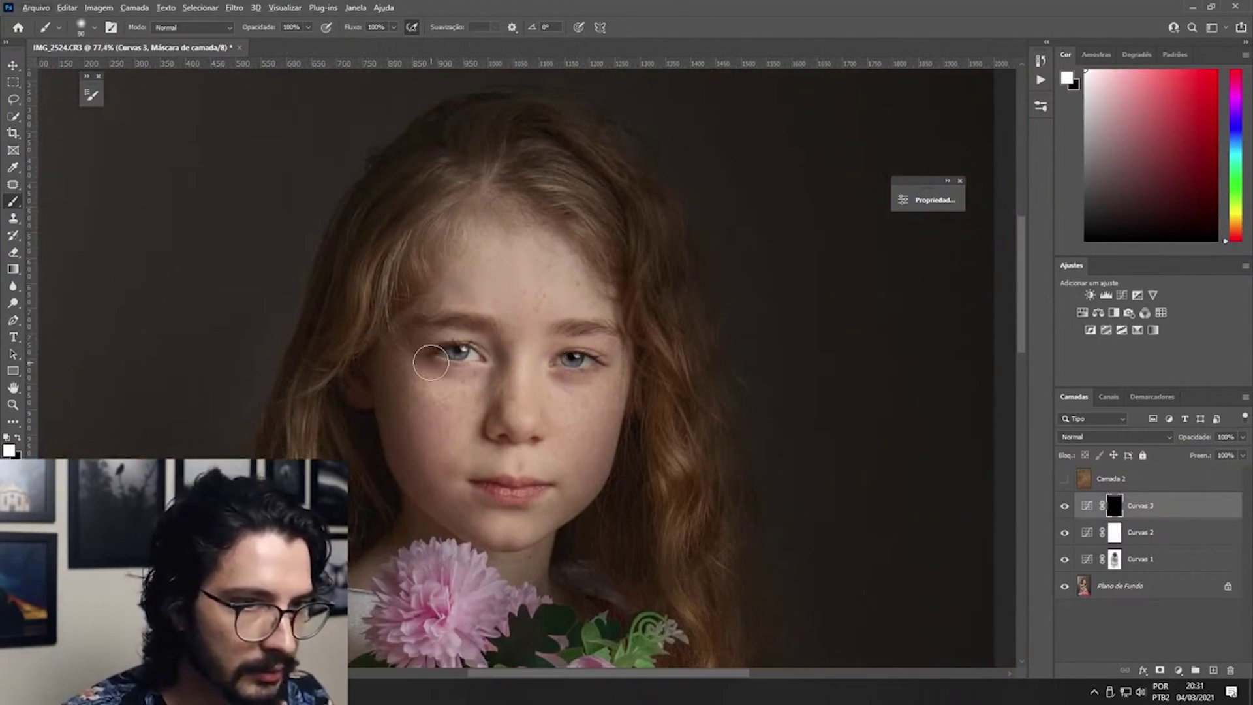
pyautogui.press(']')
pyautogui.press(']')
pyautogui.hotkey('shift', '1')
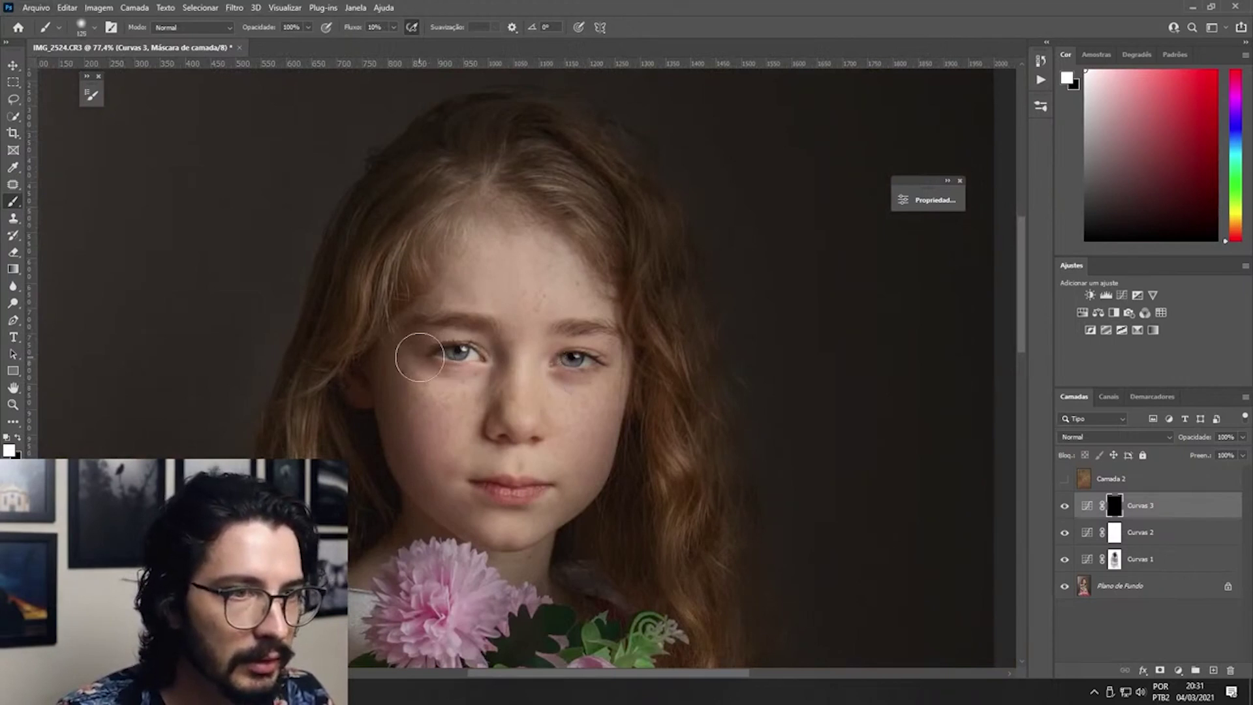
pyautogui.press('[')
pyautogui.press('[')
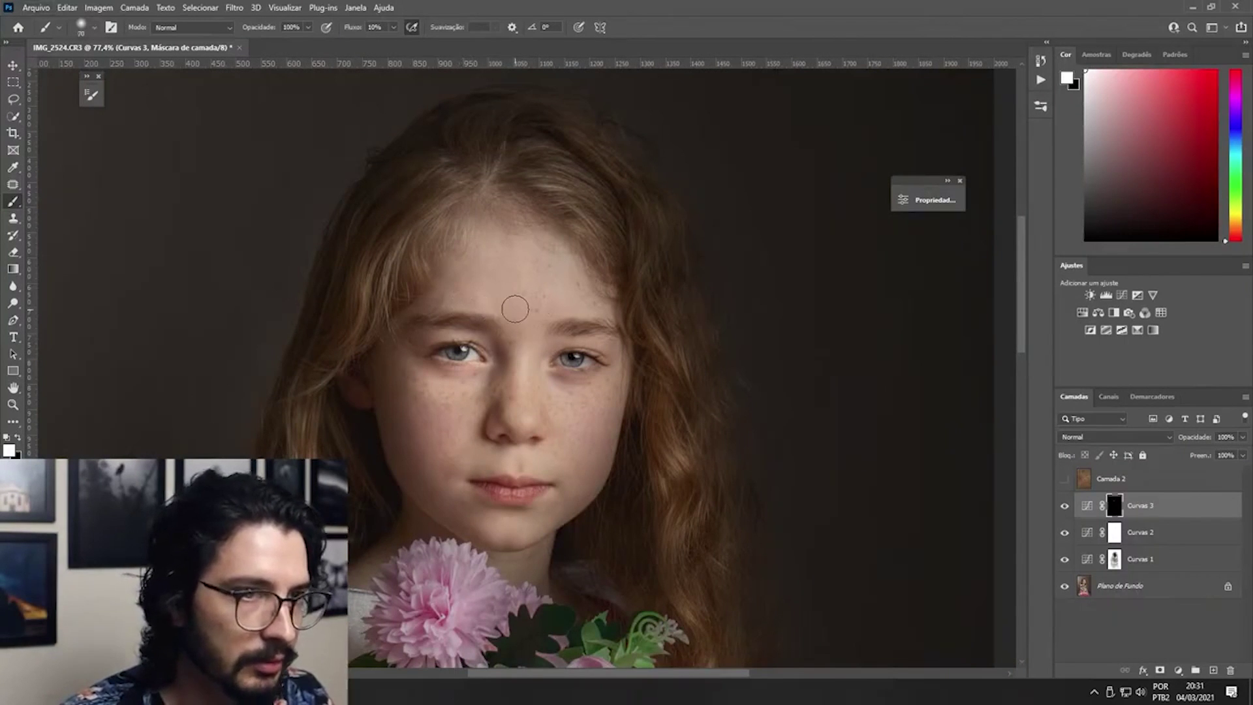
pyautogui.press(']')
pyautogui.press(']')
pyautogui.press(']')
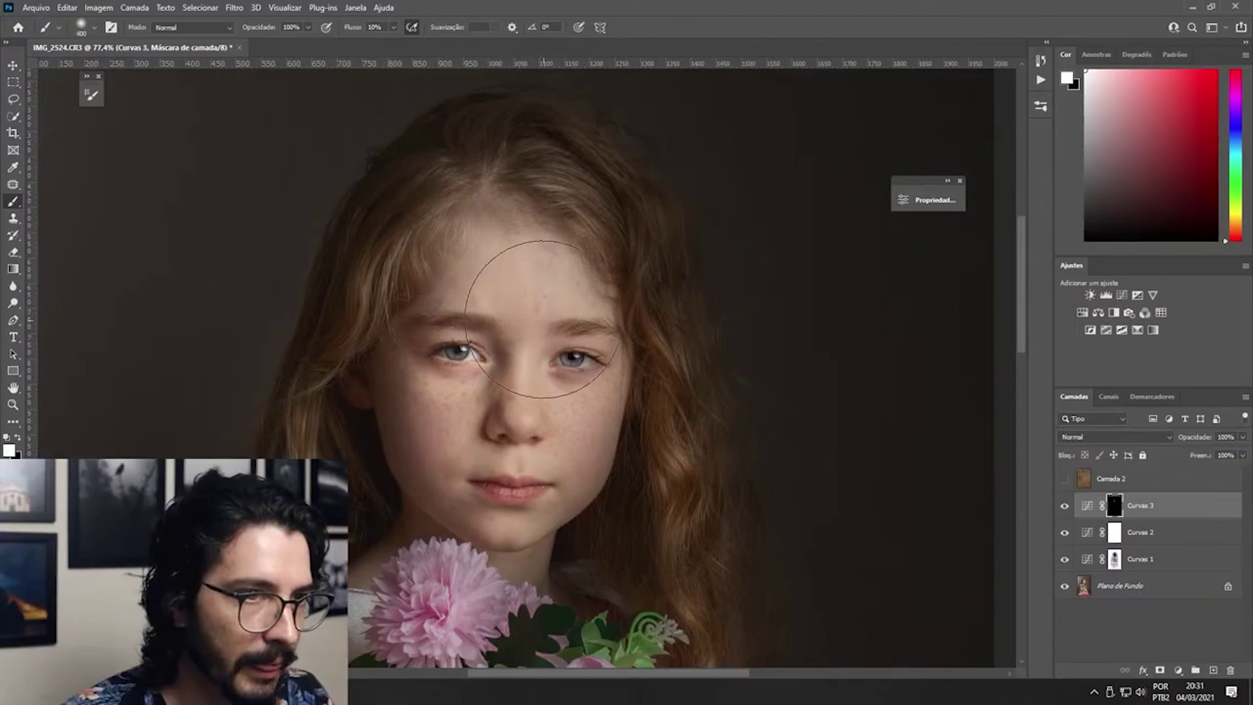
pyautogui.press('[')
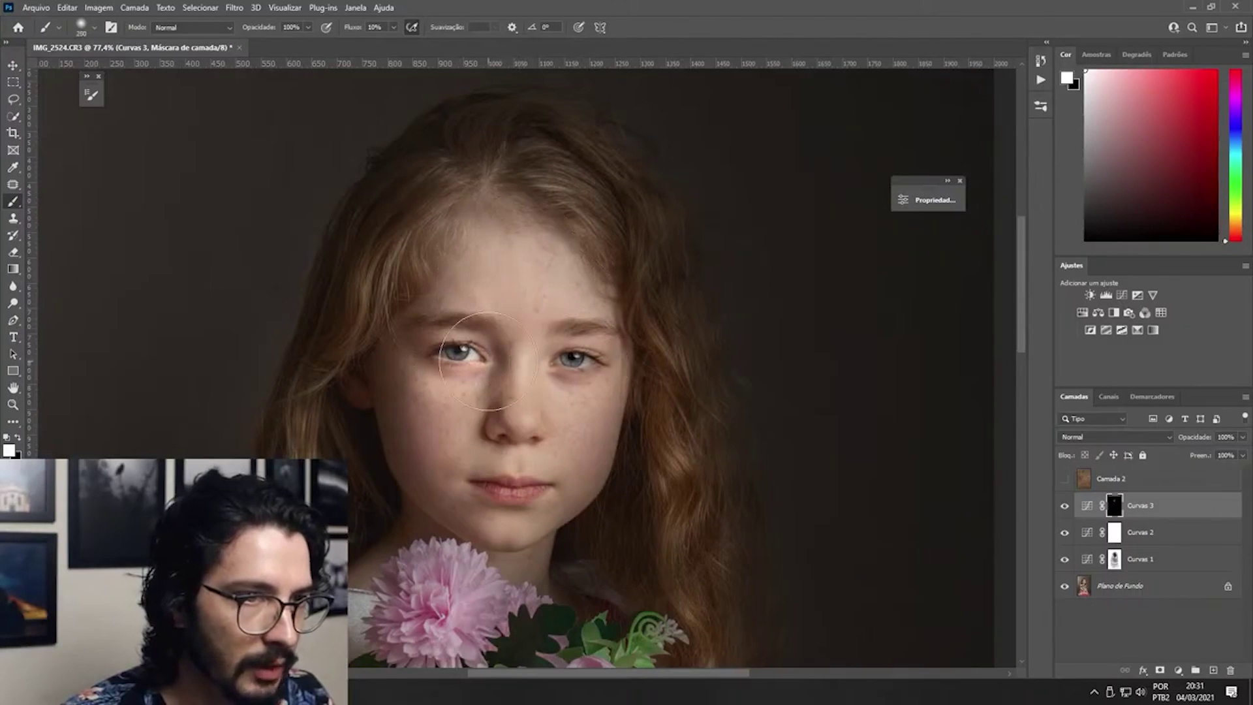
pyautogui.moveTo(528, 344); pyautogui.dragTo(515, 385)
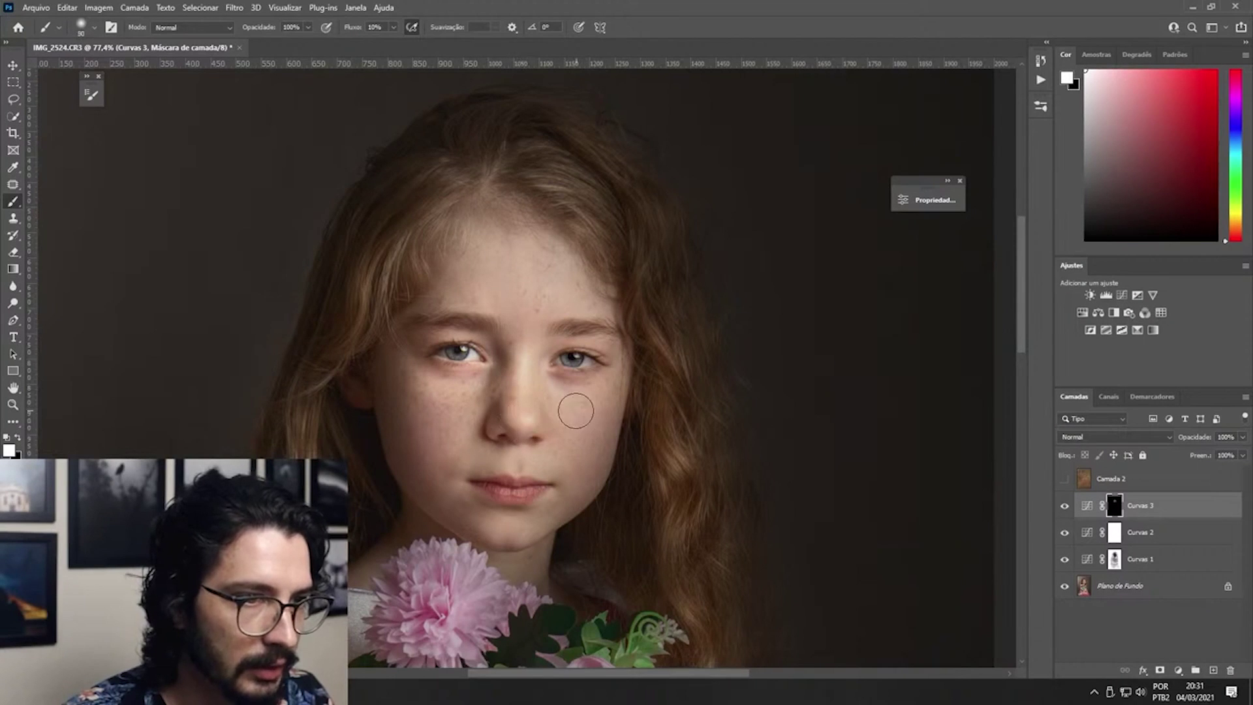
pyautogui.press(']')
pyautogui.press(']')
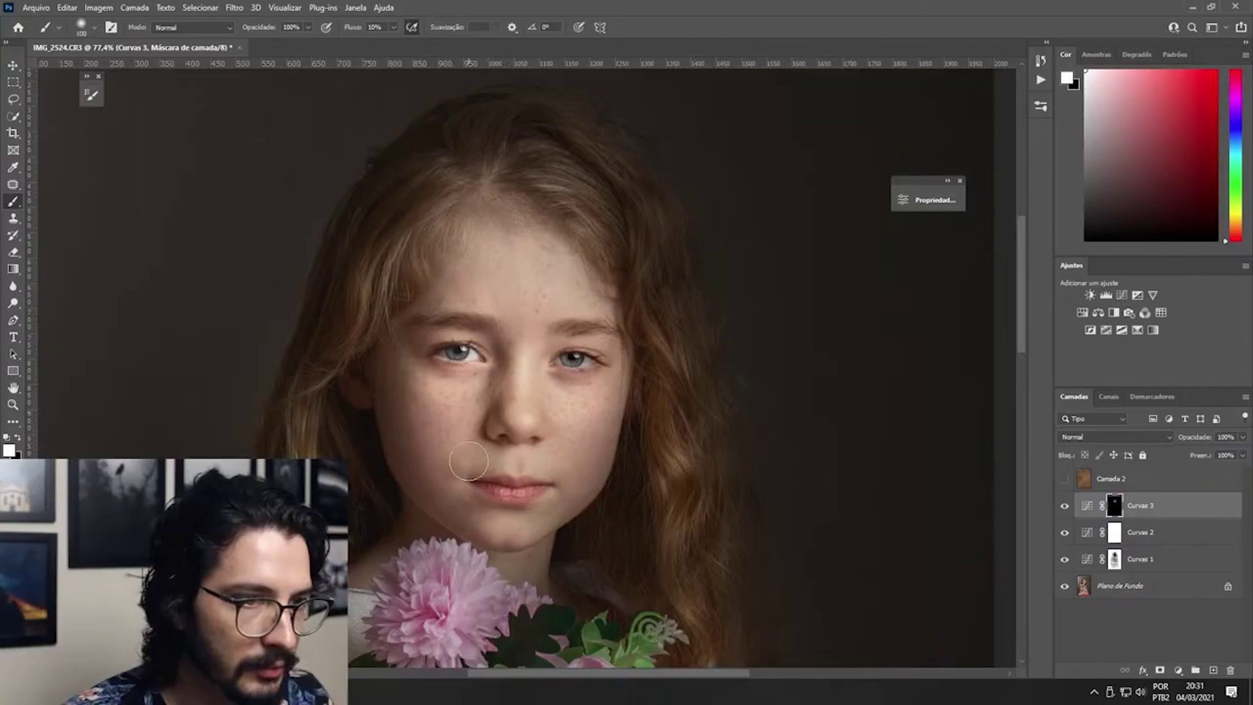
pyautogui.moveTo(520, 461); pyautogui.dragTo(584, 467)
pyautogui.press('[')
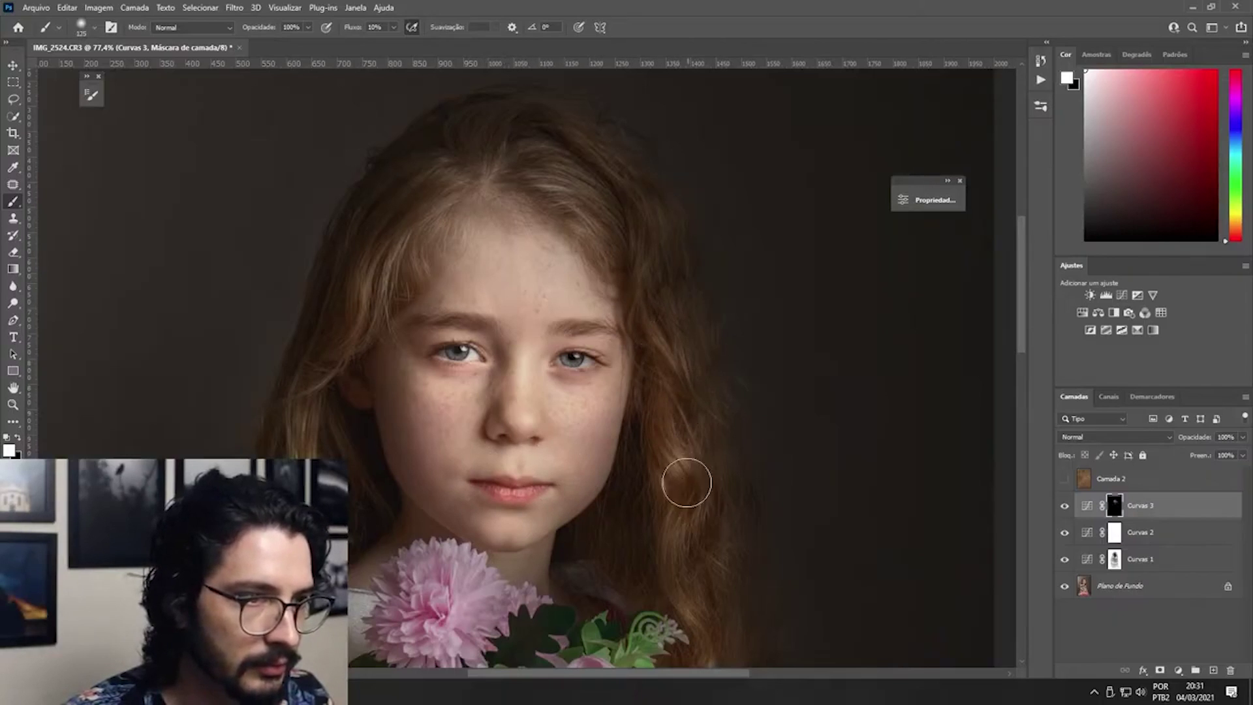
# Brighten the large pink flower, then recentre the face and fit the image on screen.
pyautogui.moveTo(685, 481); pyautogui.dragTo(579, 366)
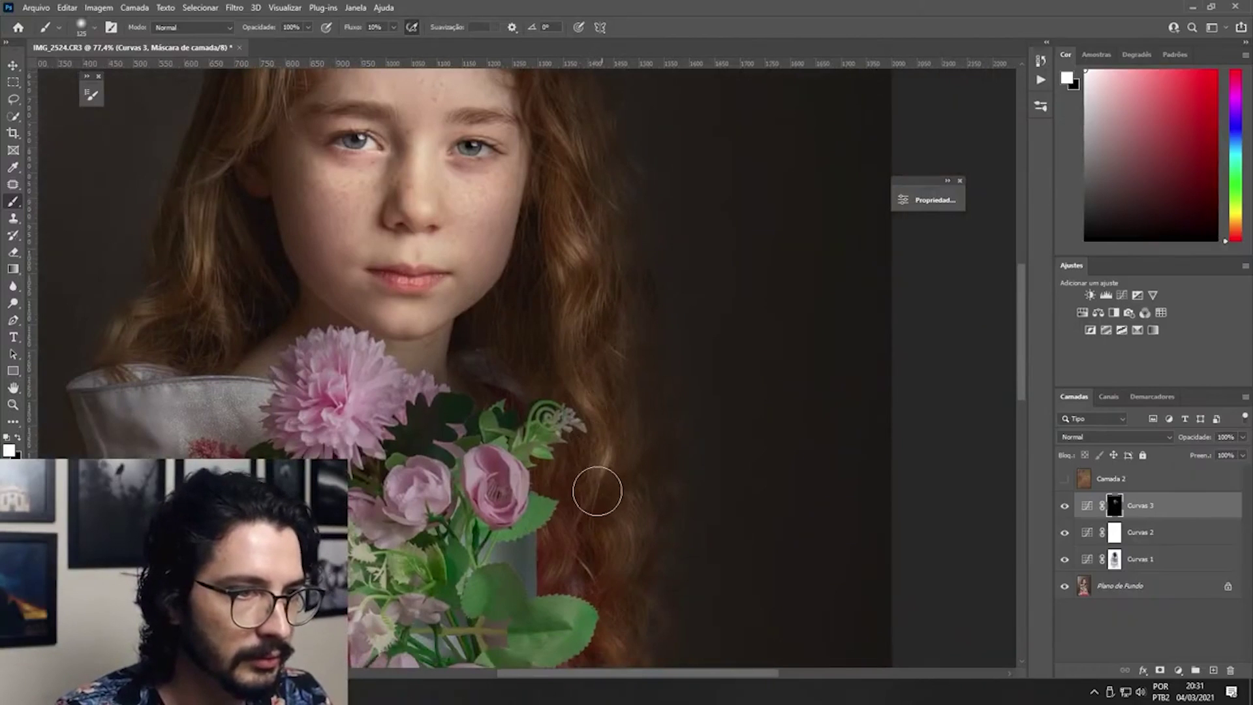
pyautogui.press(']')
pyautogui.press(']')
pyautogui.press(']')
pyautogui.press(']')
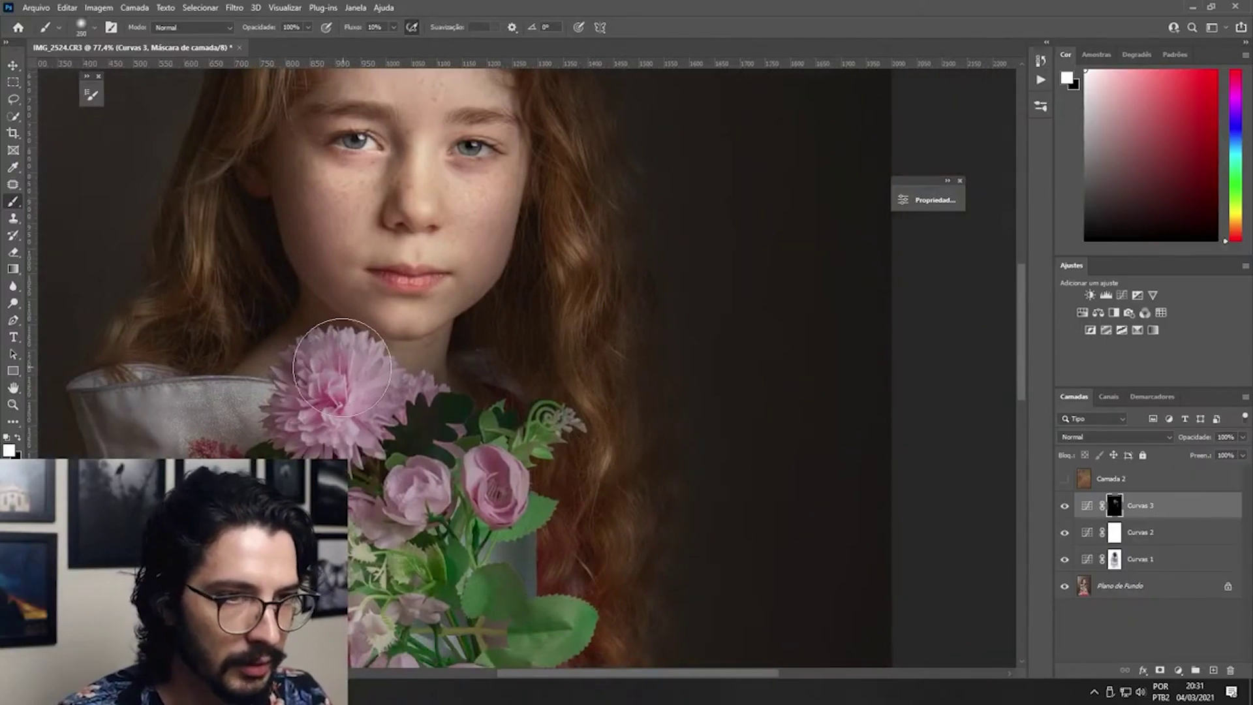
pyautogui.moveTo(345, 392); pyautogui.dragTo(320, 410)
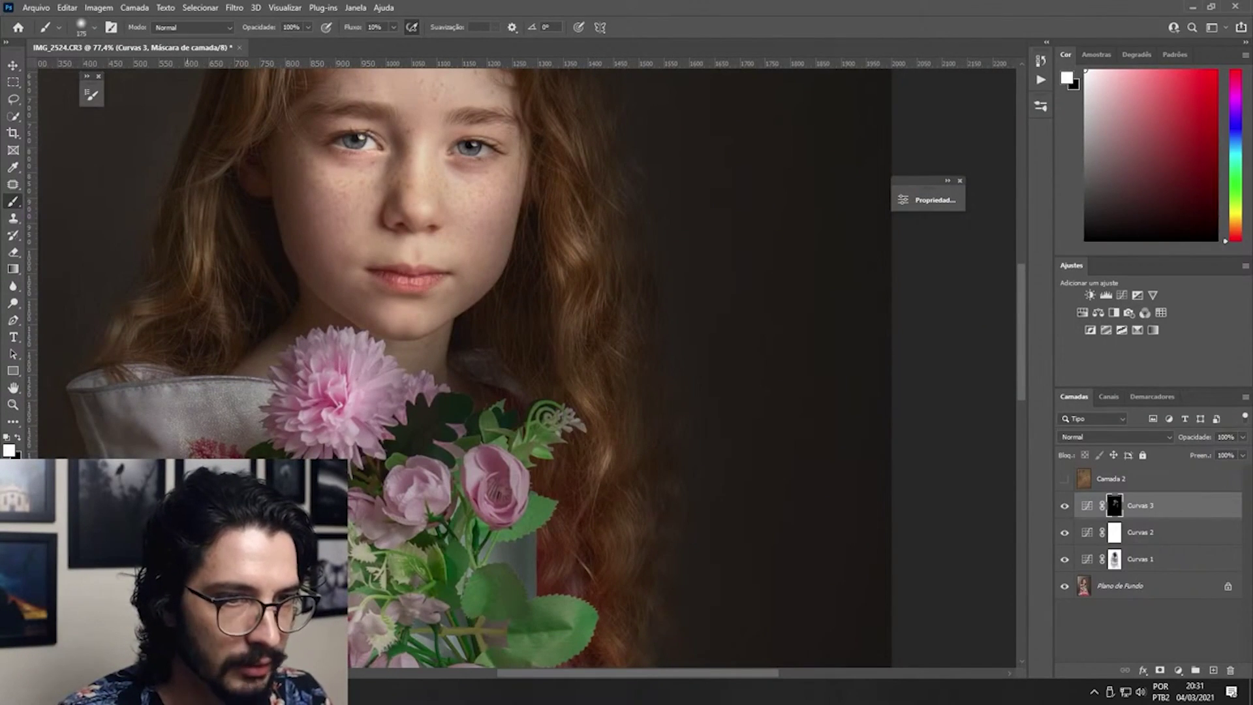
pyautogui.moveTo(431, 496); pyautogui.dragTo(555, 673)
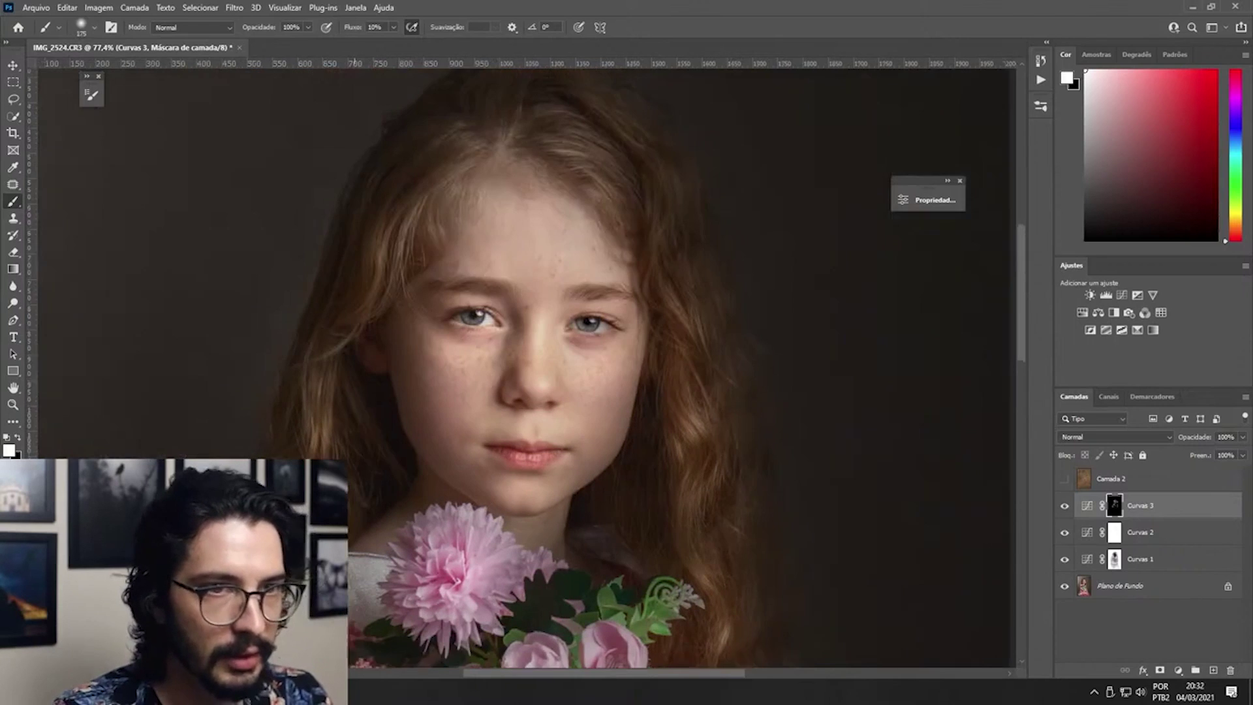
pyautogui.press('[')
pyautogui.press('[')
pyautogui.press('[')
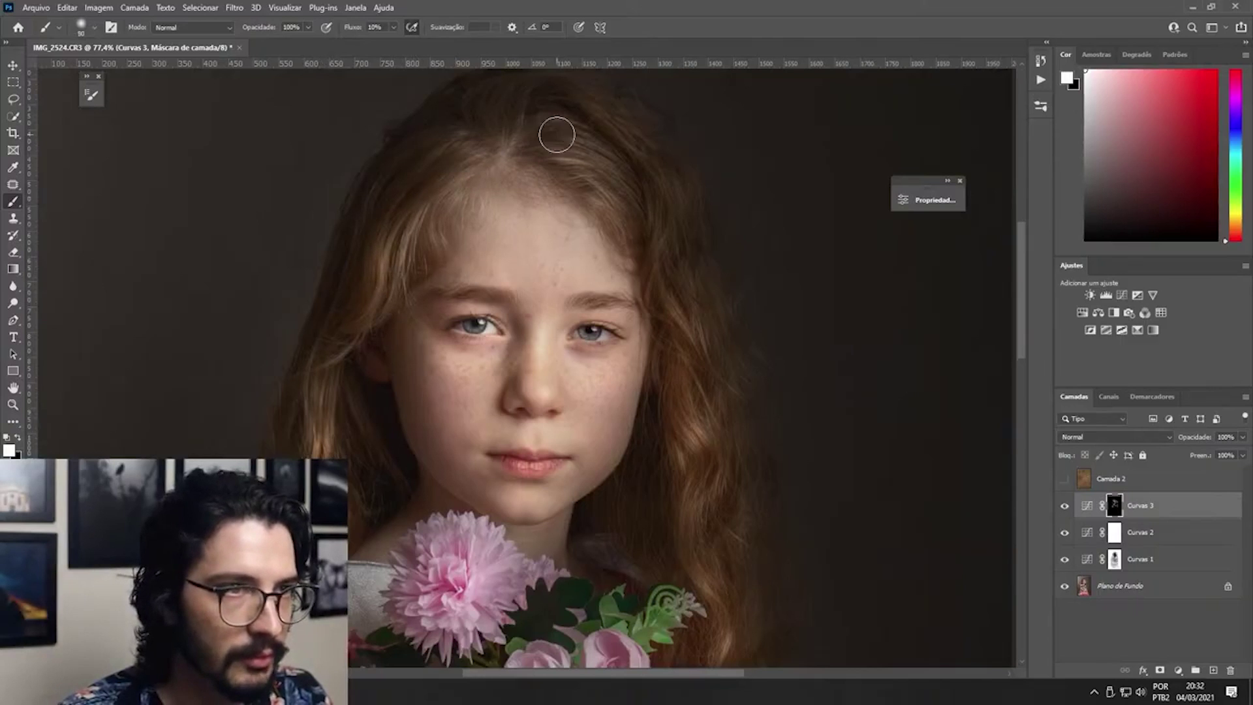
pyautogui.press(']')
pyautogui.press(']')
pyautogui.press(']')
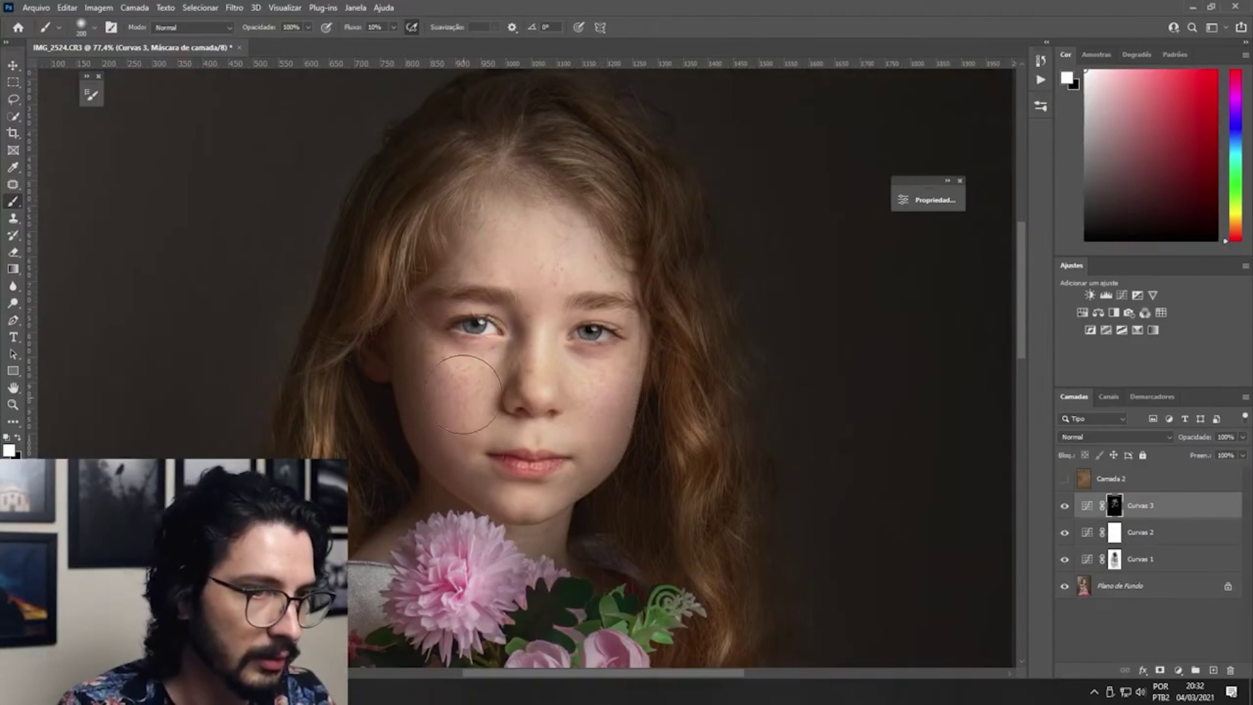
pyautogui.hotkey('ctrl', '0')
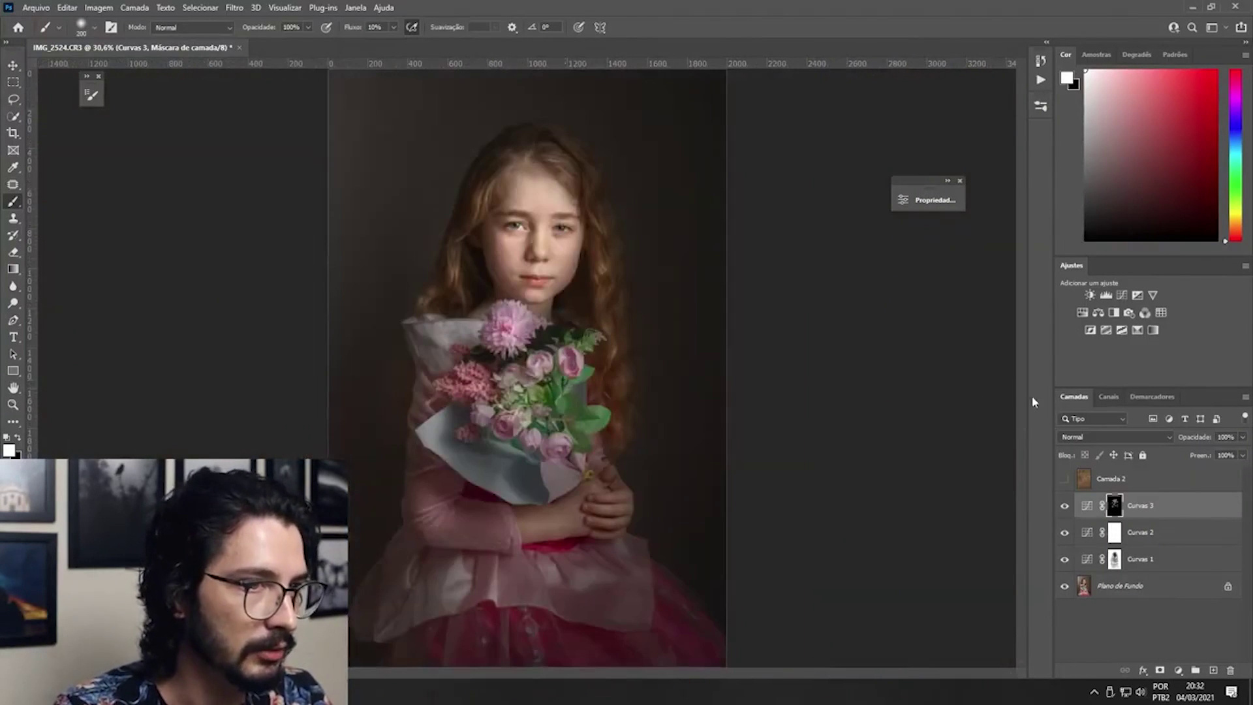
# Brighten the girl's hands and bouquet on the Curvas 3 mask, toggling Curvas 3 to compare.
pyautogui.click(1065, 507)
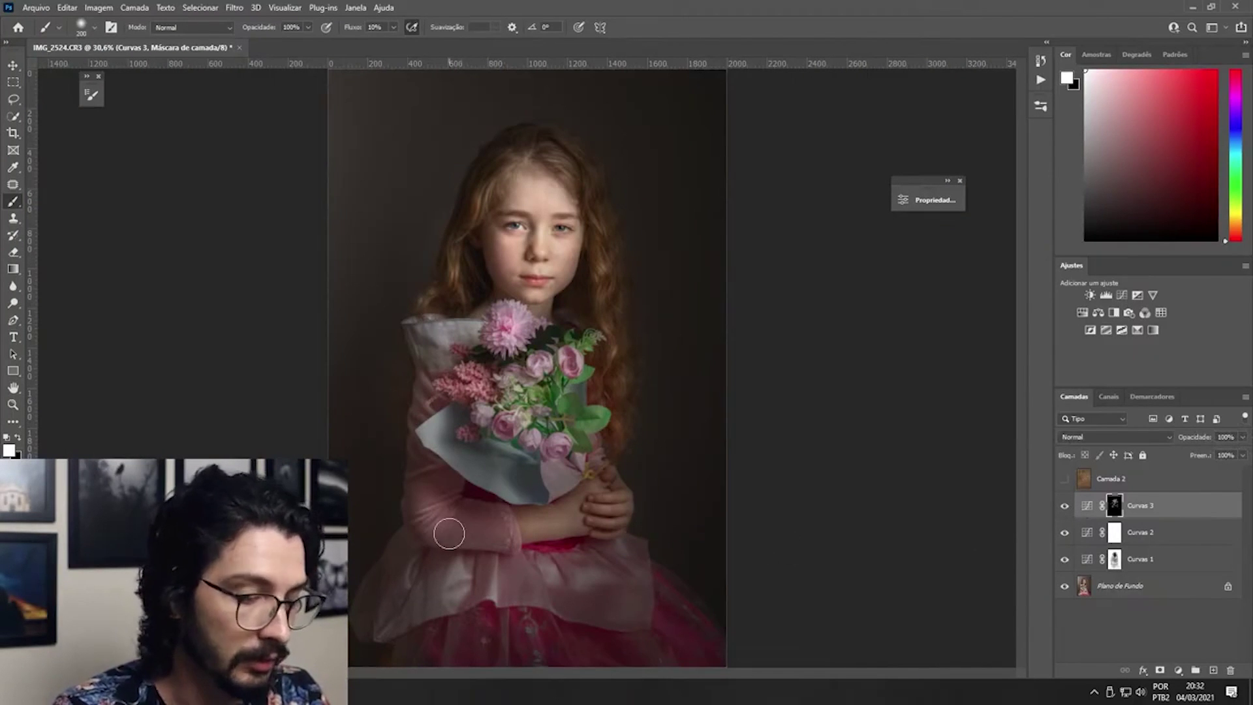
pyautogui.press(']')
pyautogui.press(']')
pyautogui.moveTo(600, 508)
pyautogui.mouseDown()
pyautogui.moveTo(594, 408)
pyautogui.moveTo(580, 454)
pyautogui.mouseUp()
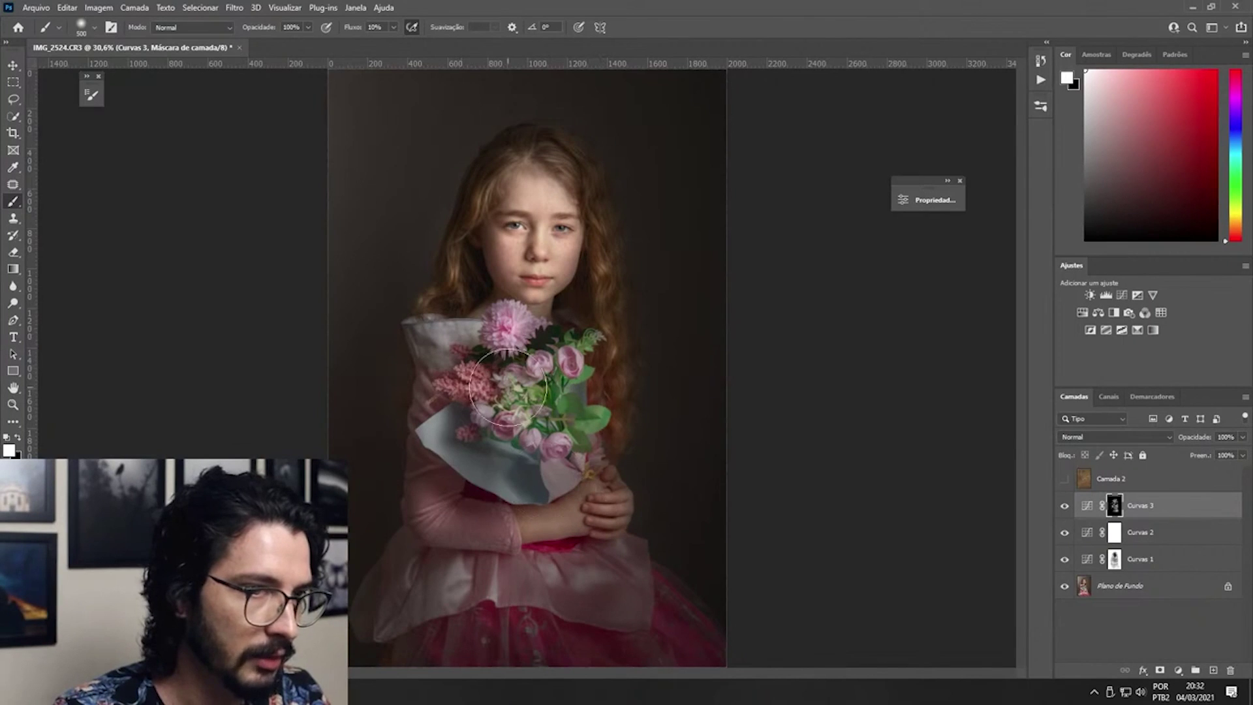
pyautogui.click(1064, 508)
pyautogui.click(1064, 508)
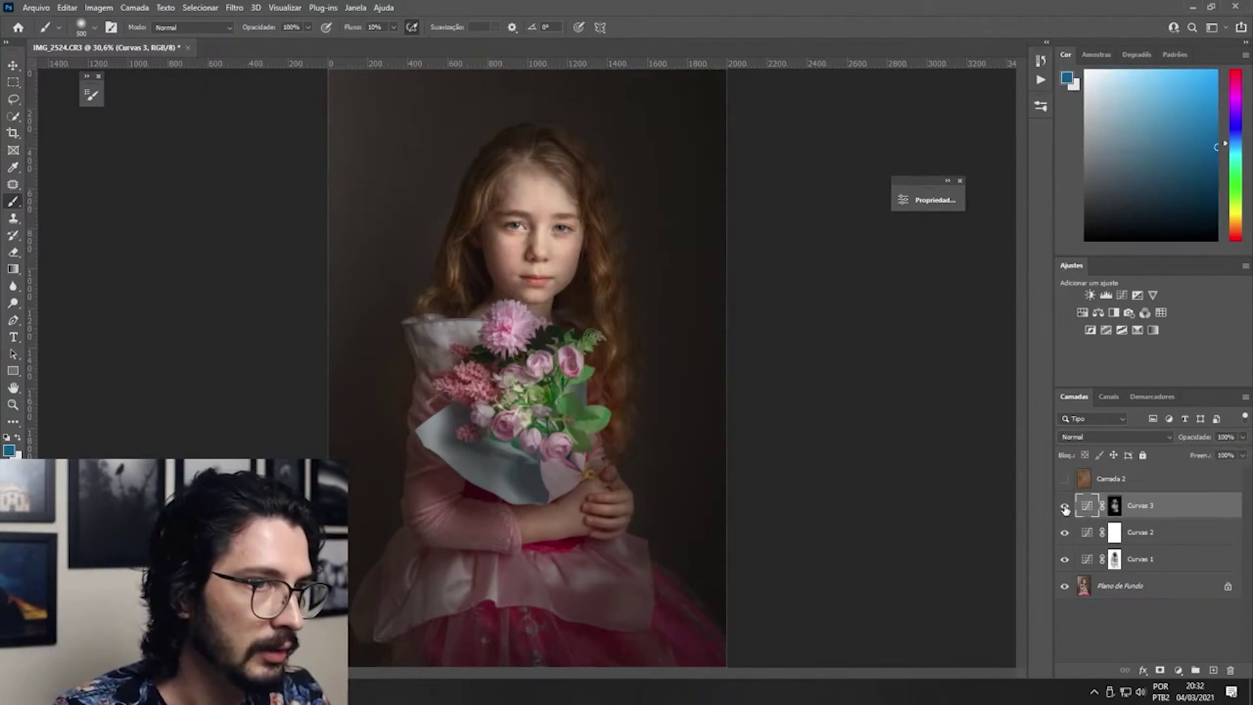
pyautogui.click(1065, 507)
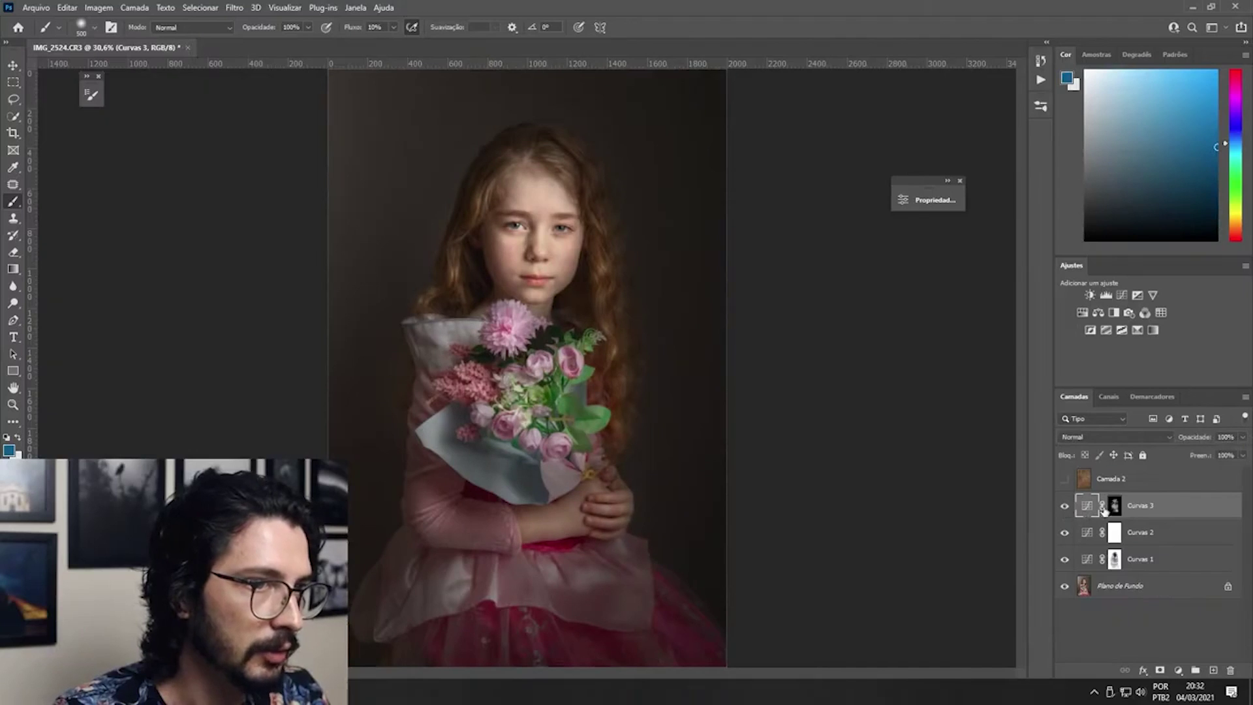
# Compare the image with and without Curvas 1 and lower the layer opacity to 78%.
pyautogui.click(1244, 438)
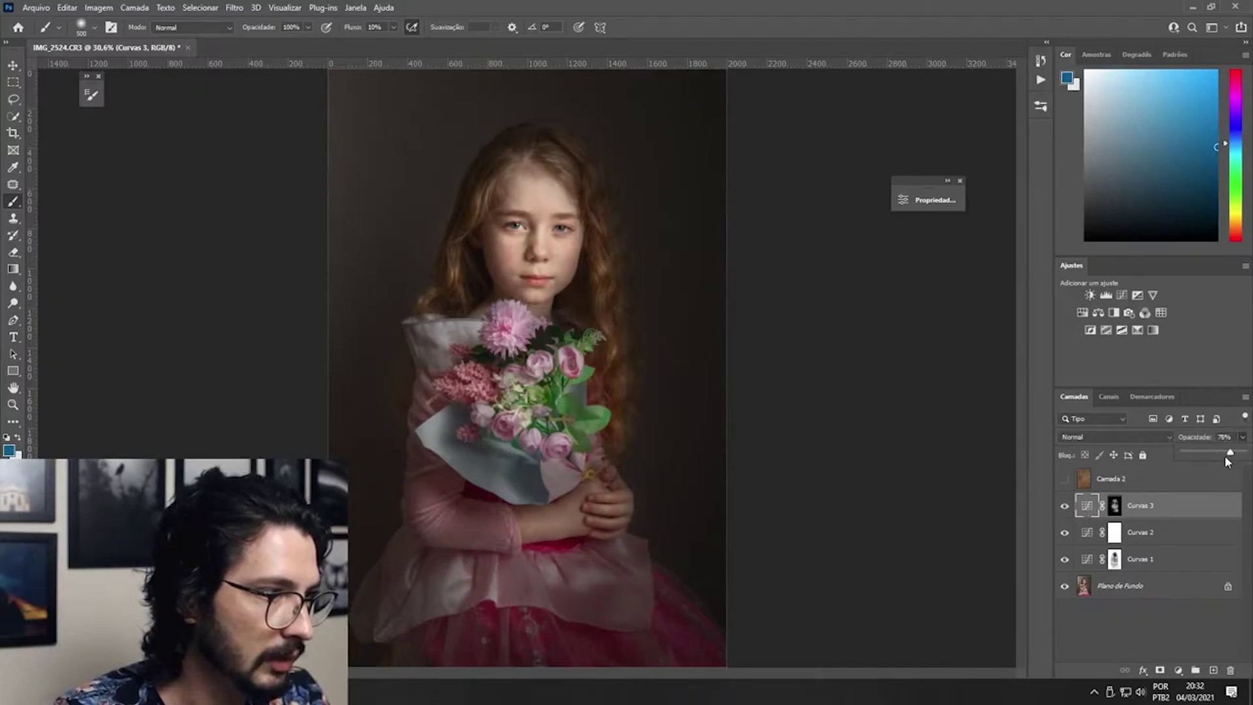
pyautogui.click(1064, 560)
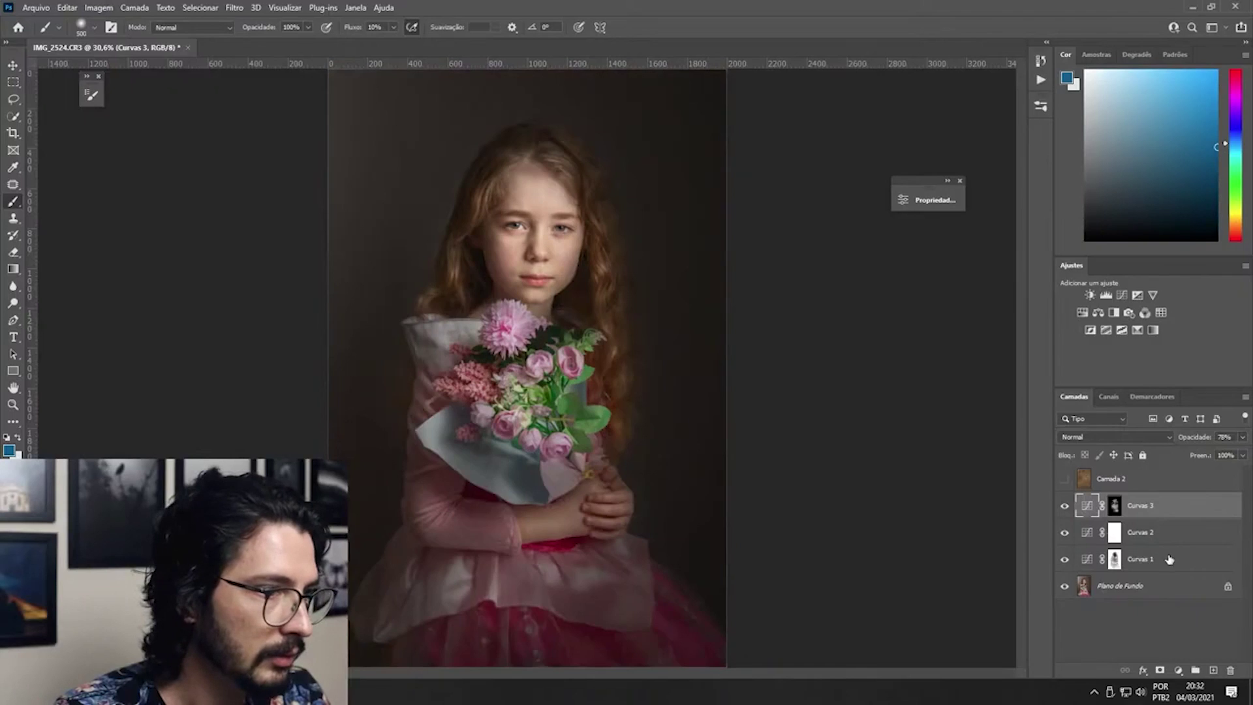
pyautogui.click(1114, 559)
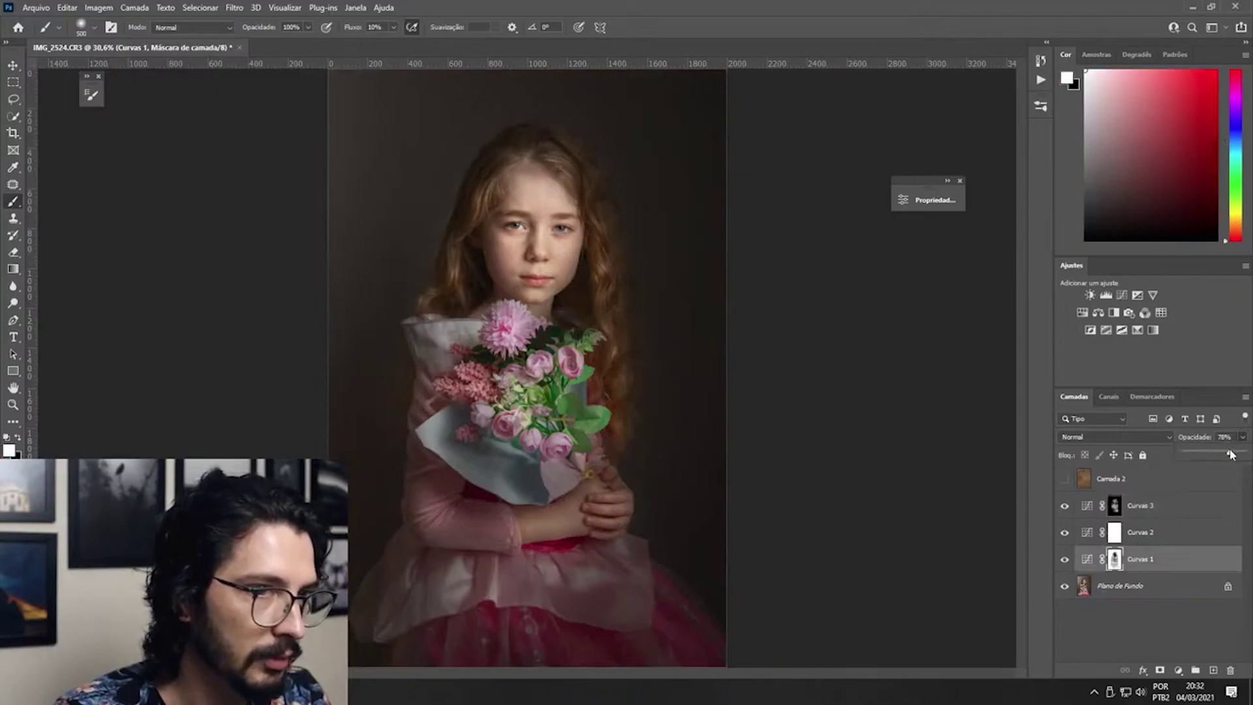
pyautogui.moveTo(1233, 452); pyautogui.dragTo(1222, 452)
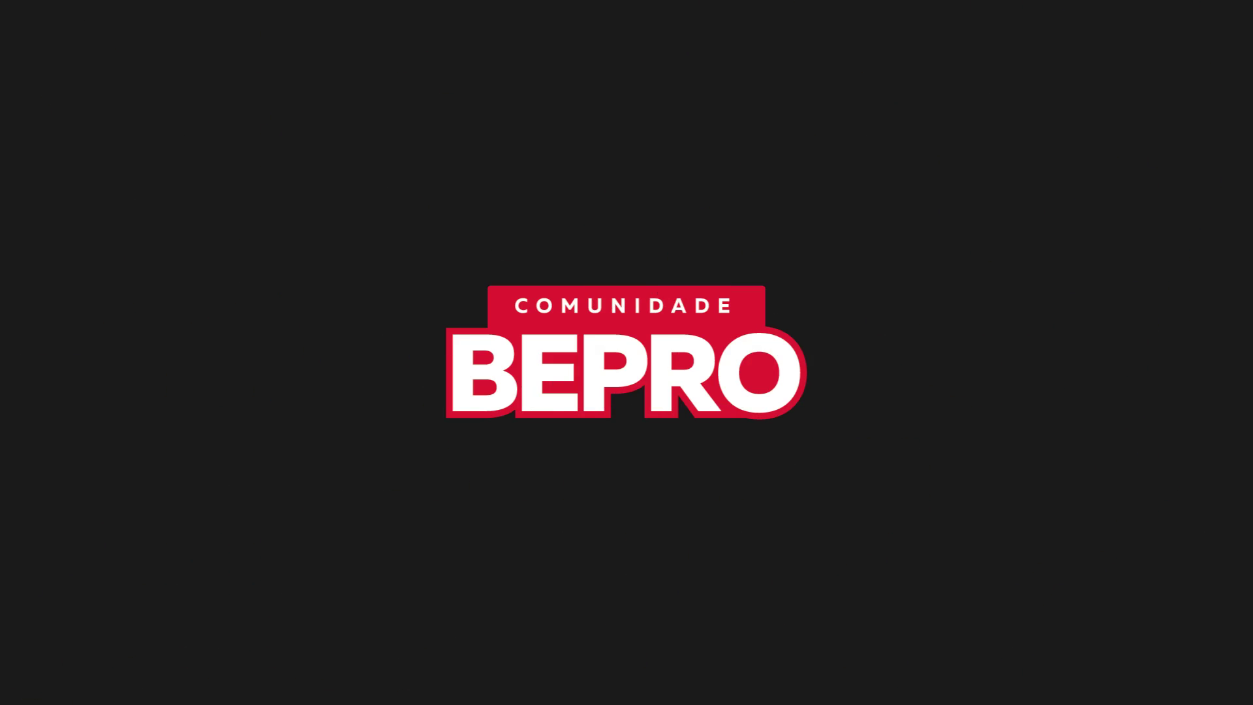